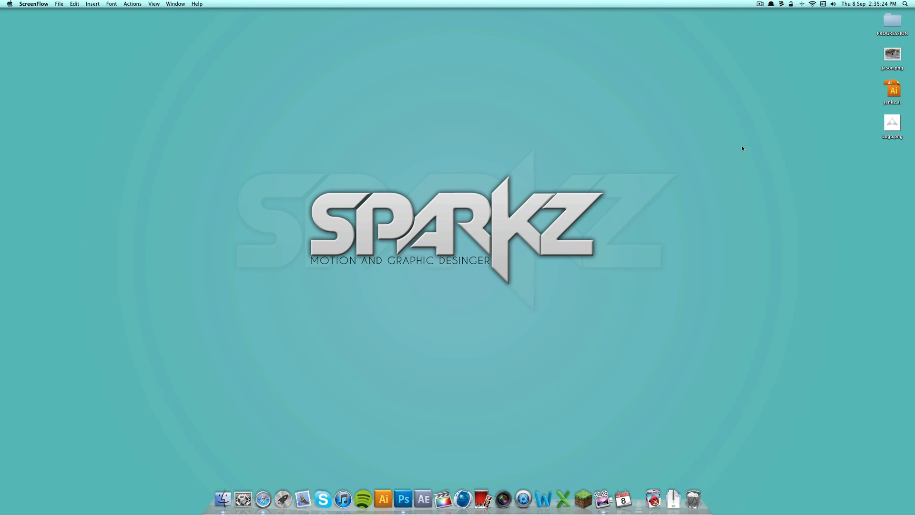
Step: Start a Cinema 4D scene and add a MoText 3D text object
left_click(464, 500)
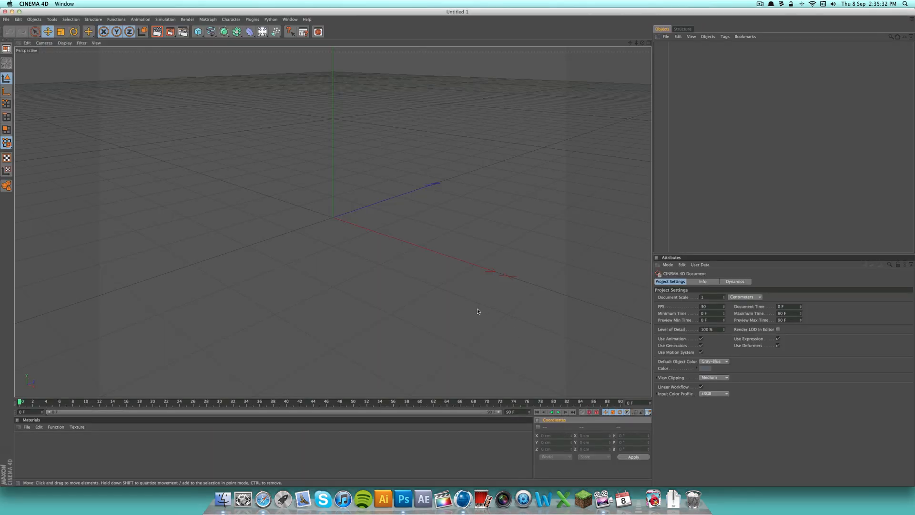
left_click(580, 75)
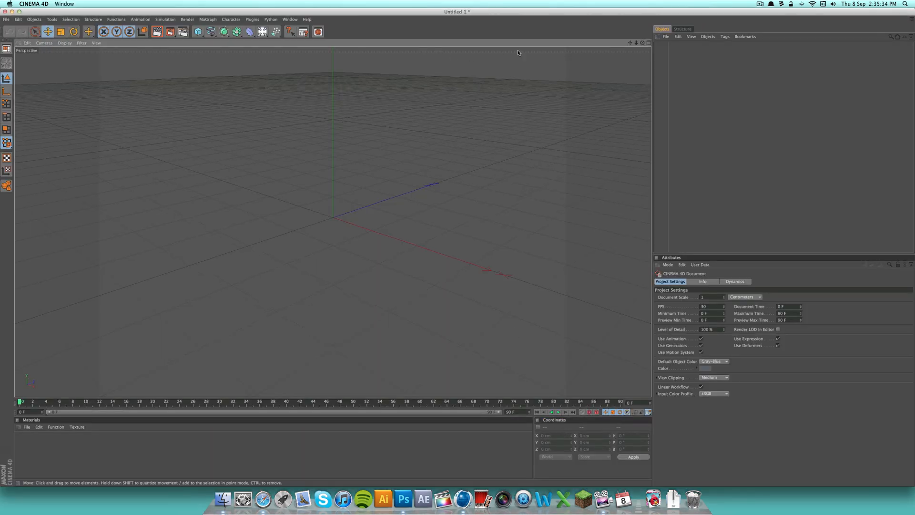
mouse_move(642, 43)
left_mouse_down()
mouse_move(642, 72)
mouse_move(196, 3)
left_mouse_up()
left_click(205, 18)
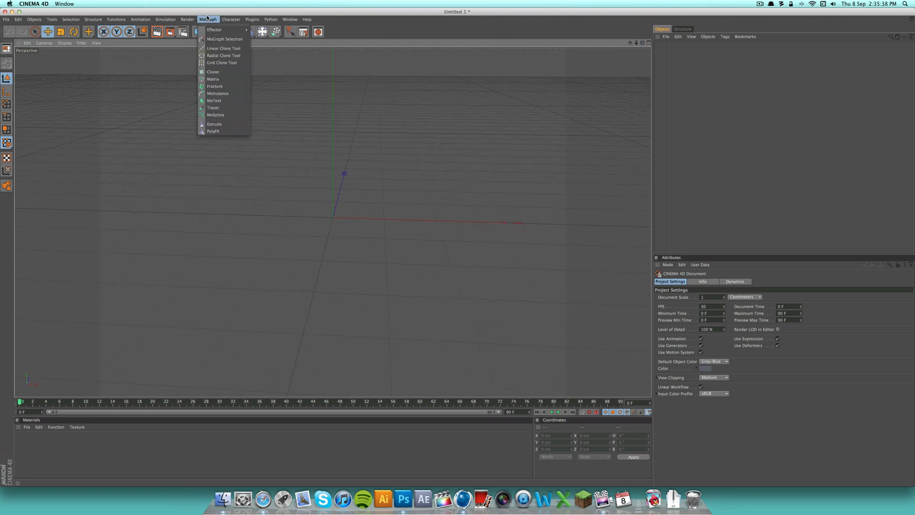
left_click(237, 101)
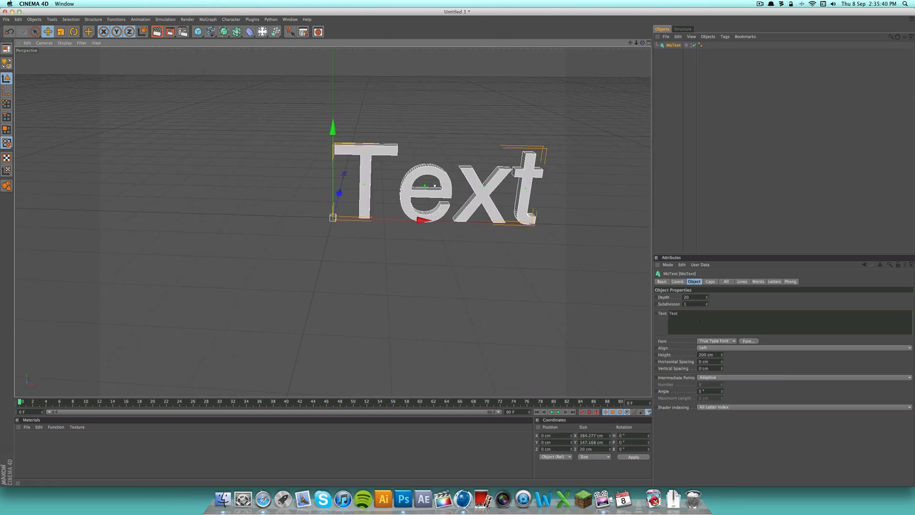
Step: Replace the text with 'Sparky', move it left and pick a font from the chooser
double_click(673, 313)
type("Sparky")
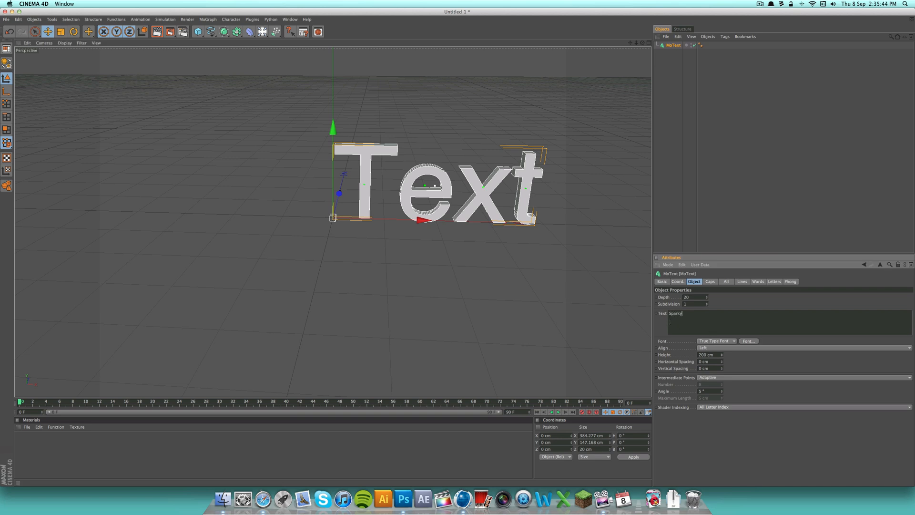
left_click_drag(420, 219, 280, 217)
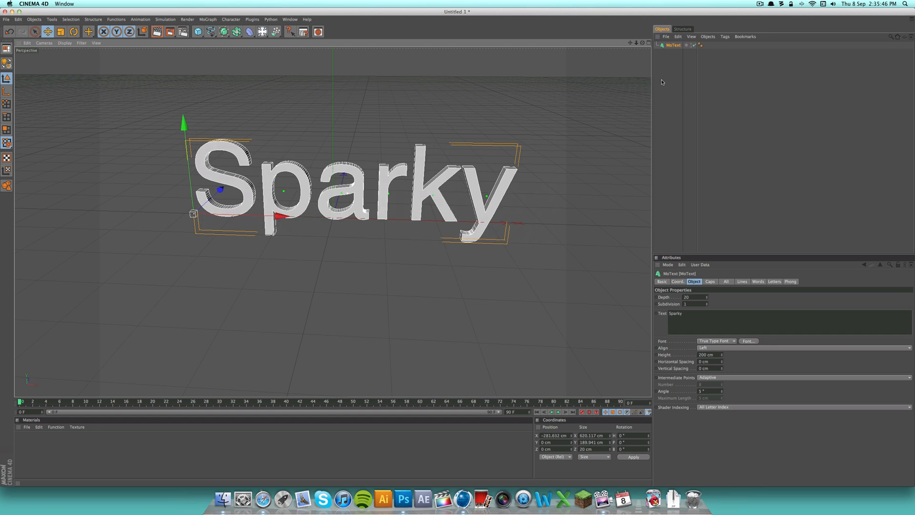
left_click_drag(643, 43, 643, 45)
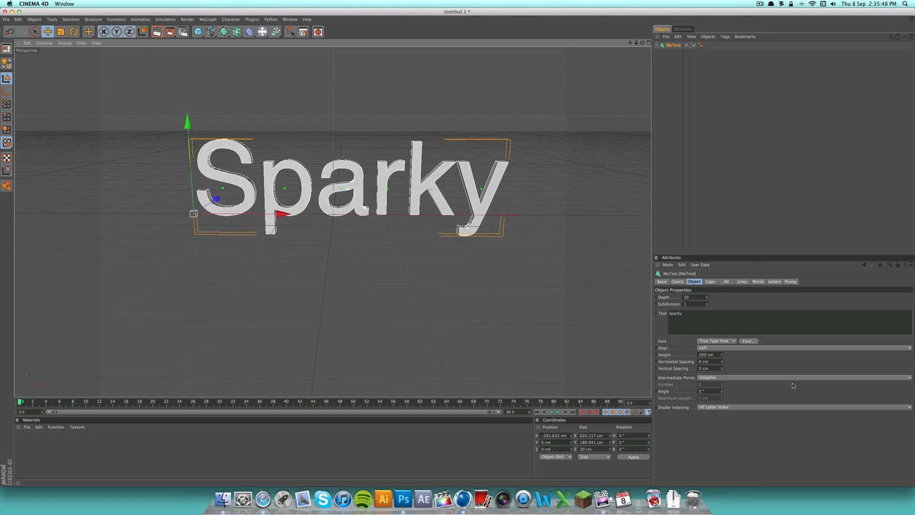
left_click(749, 340)
left_click(427, 258)
scroll(433, 229, "up", 5)
scroll(437, 208, "up", 5)
scroll(442, 190, "up", 5)
Step: Apply the American Captain font, retype as 'SPARKY s' and extrude to depth 83
left_click(437, 181)
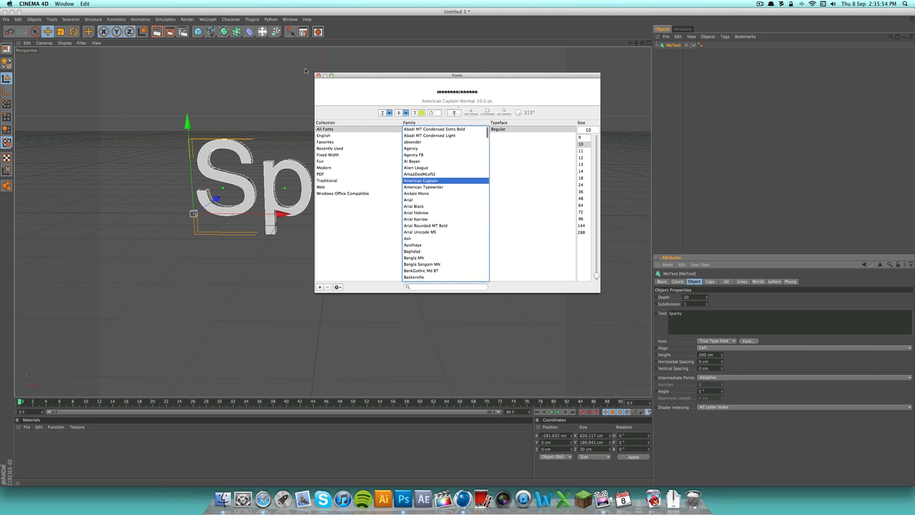
left_click(319, 75)
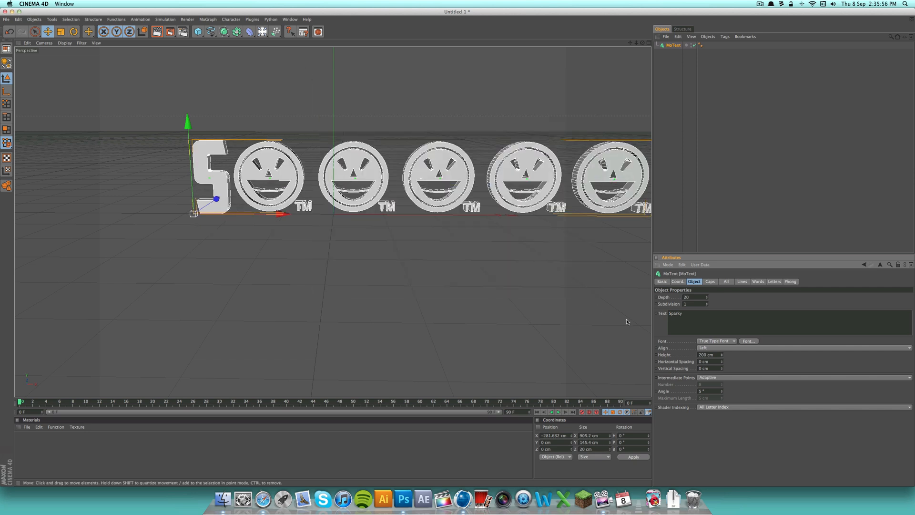
double_click(680, 313)
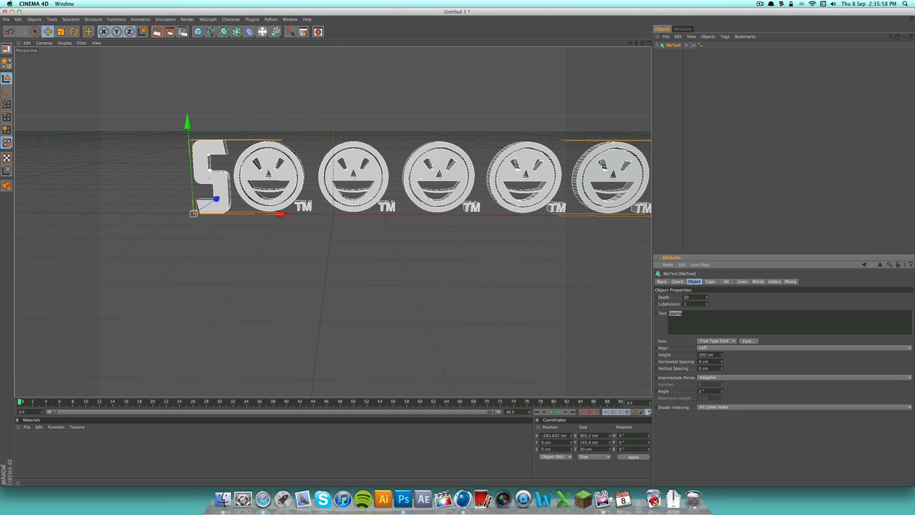
type("PARKY s")
type("PA")
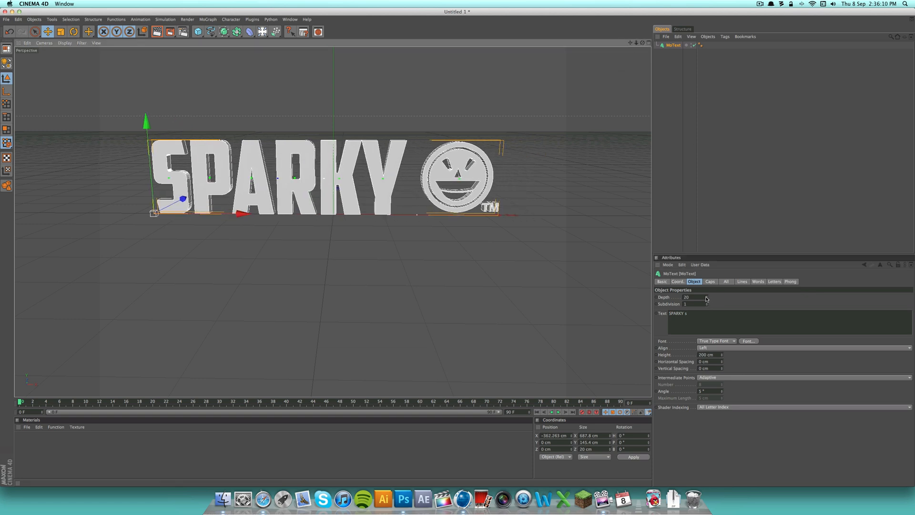
left_click_drag(706, 297, 715, 300)
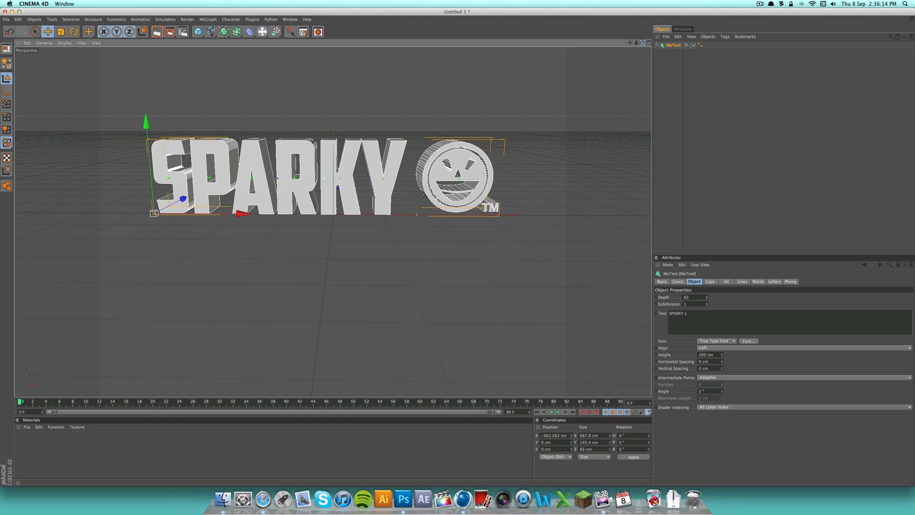
Step: Load OverheadSoftbox.c4d from the Greyscalegorilla light kit and show four views
left_click(318, 31)
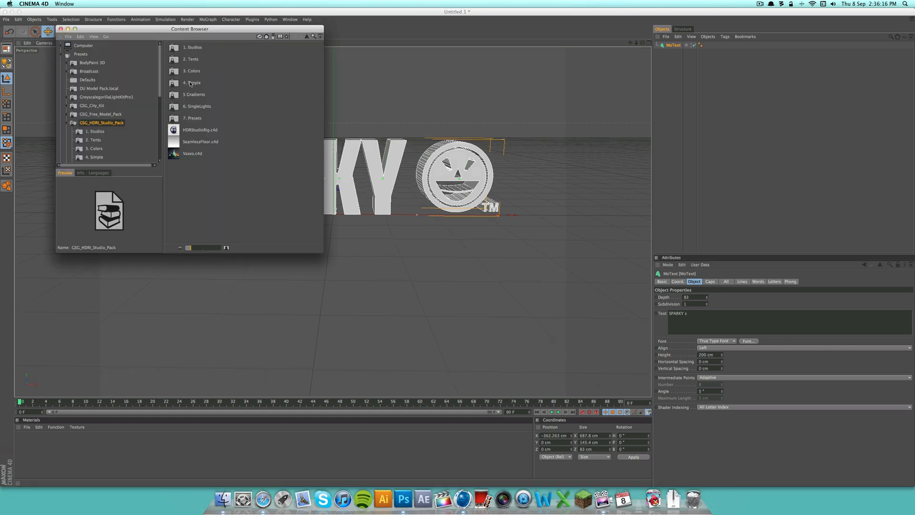
left_click(93, 96)
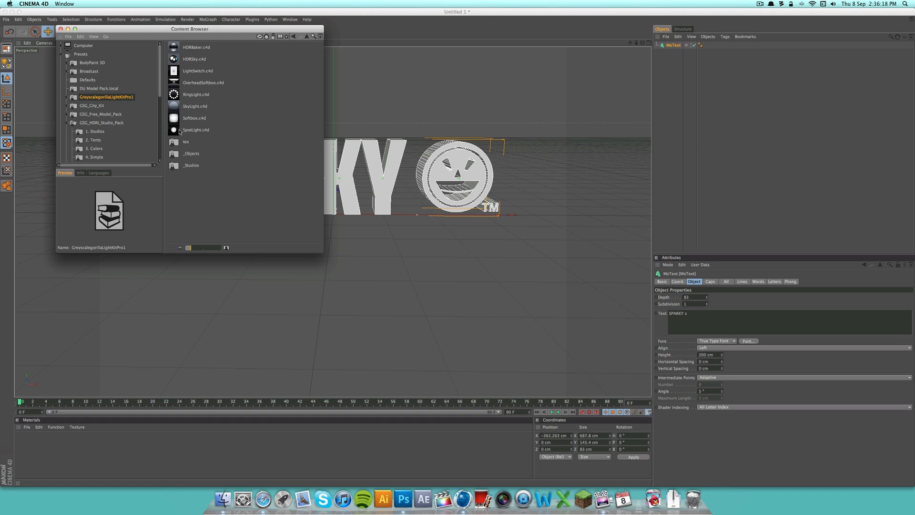
double_click(187, 82)
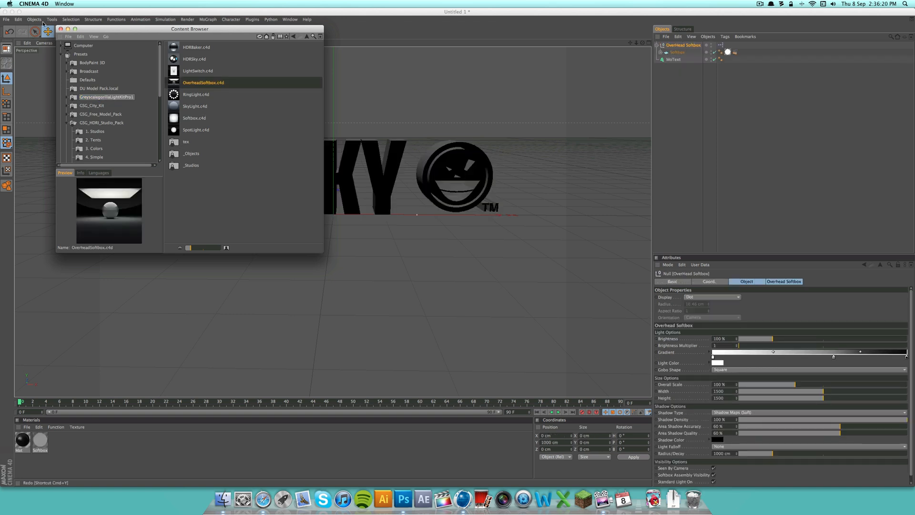
left_click(60, 29)
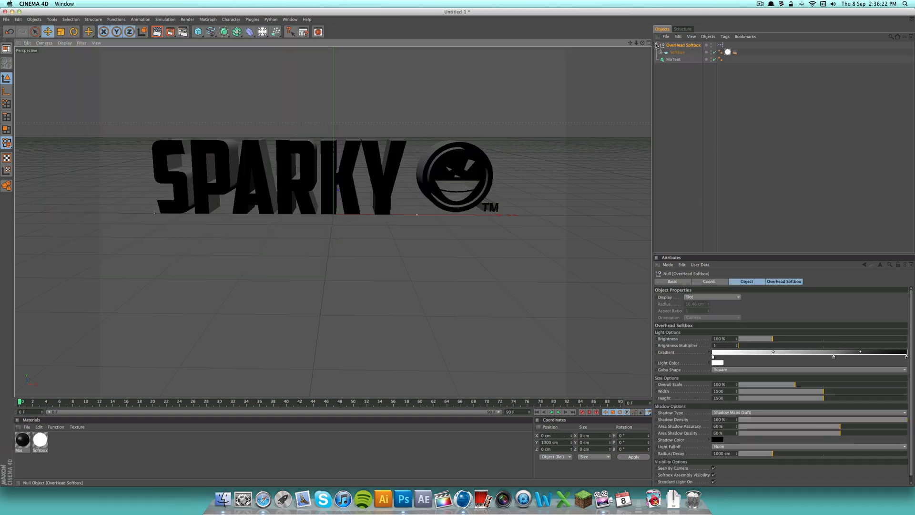
left_click(643, 43)
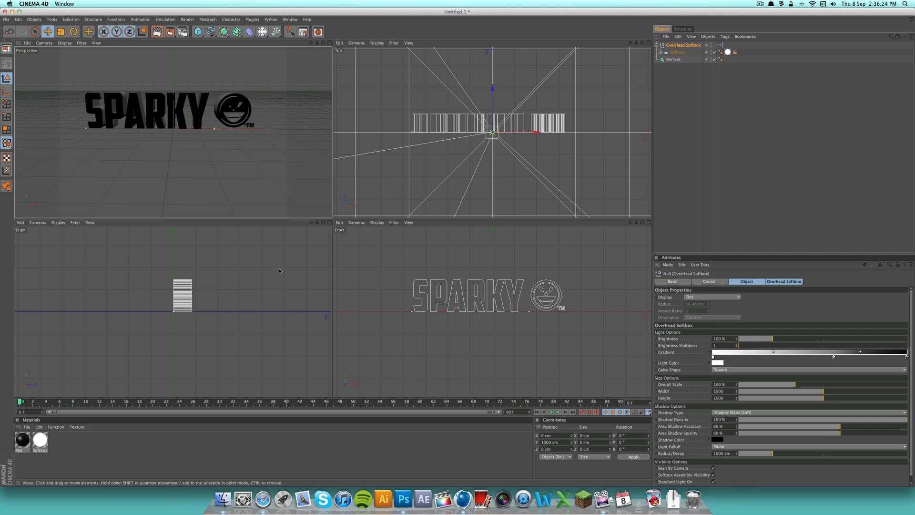
Step: Move the softbox lower and along its depth axis above the text, then maximise perspective
mouse_move(310, 223)
left_mouse_down()
mouse_move(314, 253)
mouse_move(298, 289)
mouse_move(202, 216)
left_mouse_up()
left_click_drag(184, 258, 181, 258)
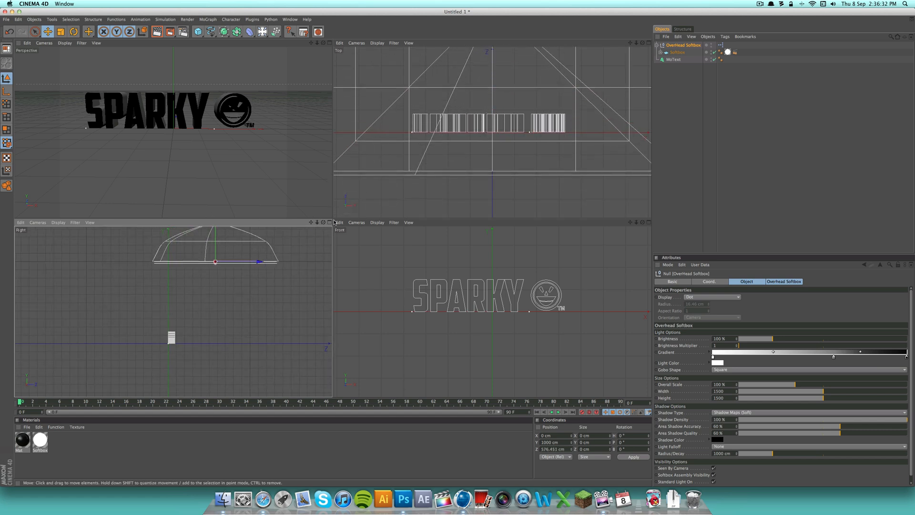
mouse_move(215, 228)
left_mouse_down()
mouse_move(214, 260)
mouse_move(214, 240)
left_mouse_up()
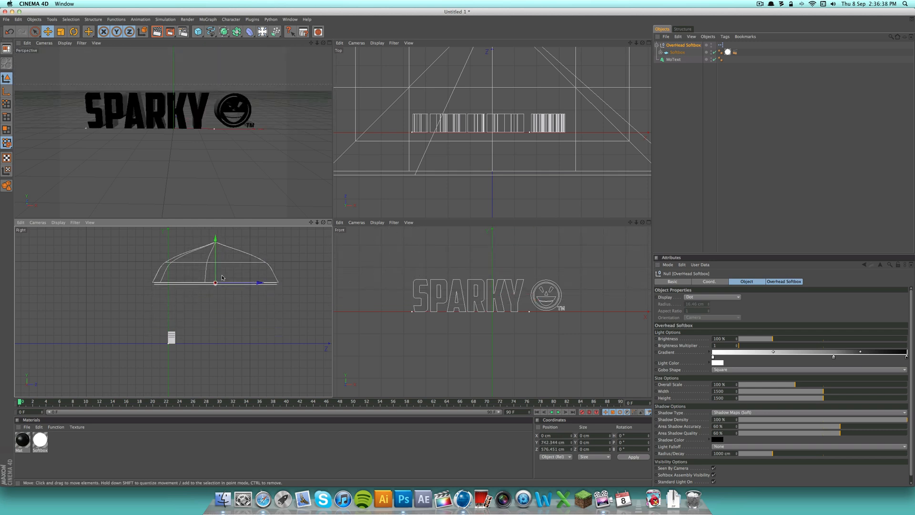
left_click_drag(244, 283, 250, 283)
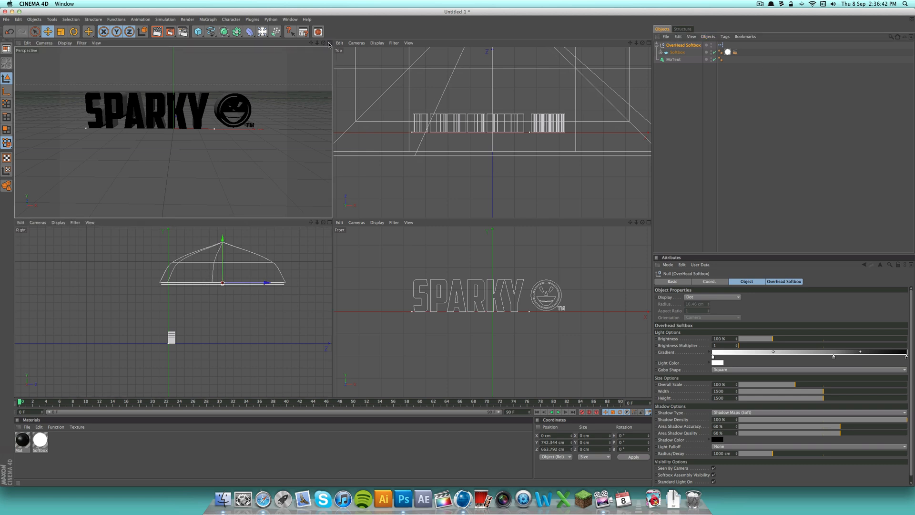
left_click(330, 44)
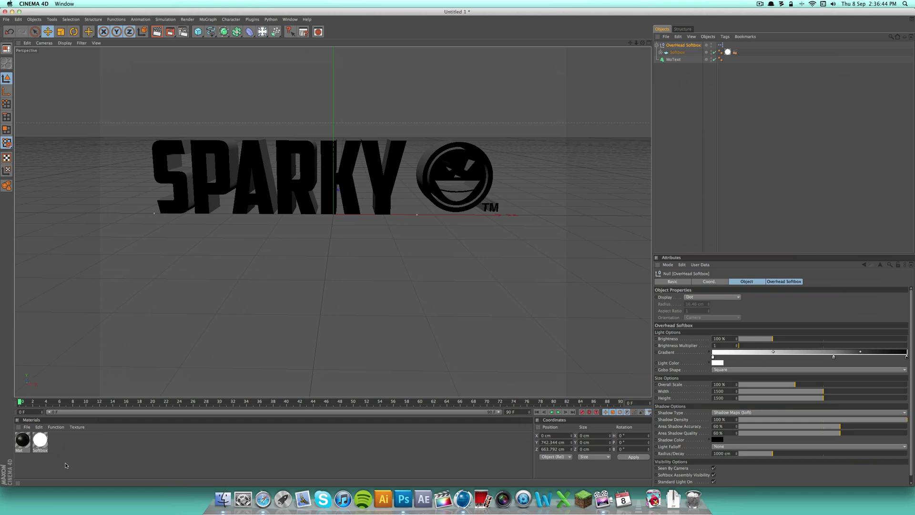
Step: Create a new material coloured full red
double_click(67, 466)
double_click(23, 440)
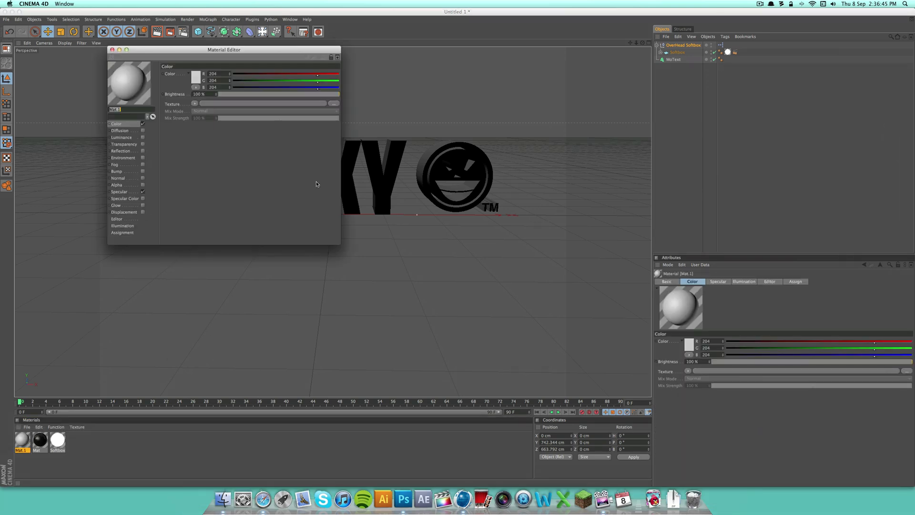
left_click(195, 81)
left_click_drag(188, 68, 213, 55)
left_click(210, 107)
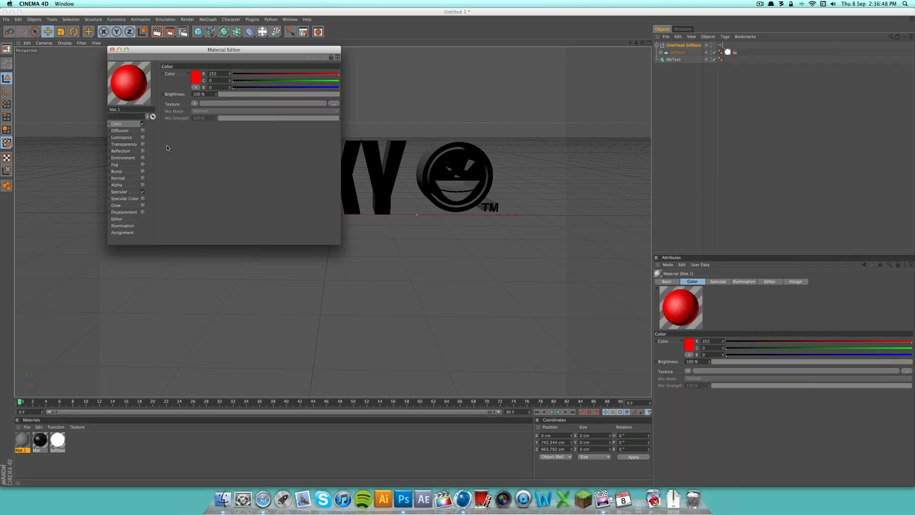
key("super+w")
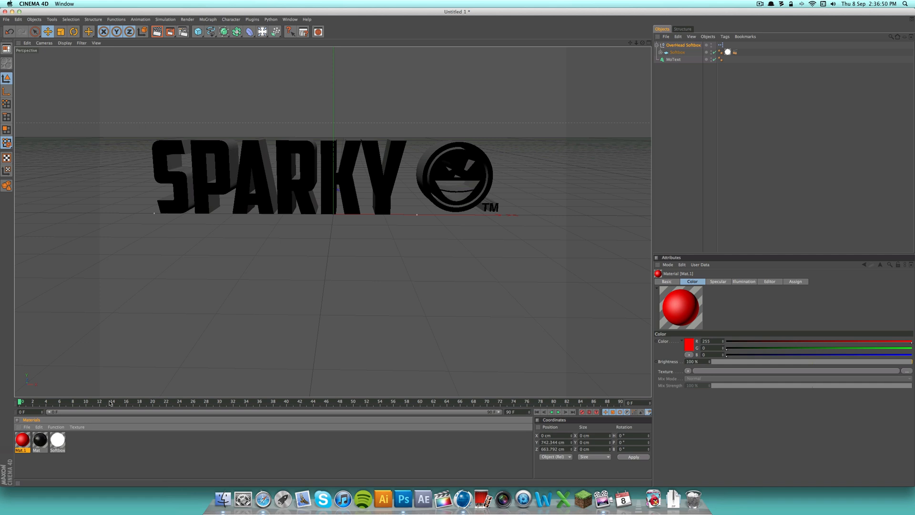
Step: Apply the red material to the SPARKY MoText and render a quick preview
left_click(39, 440)
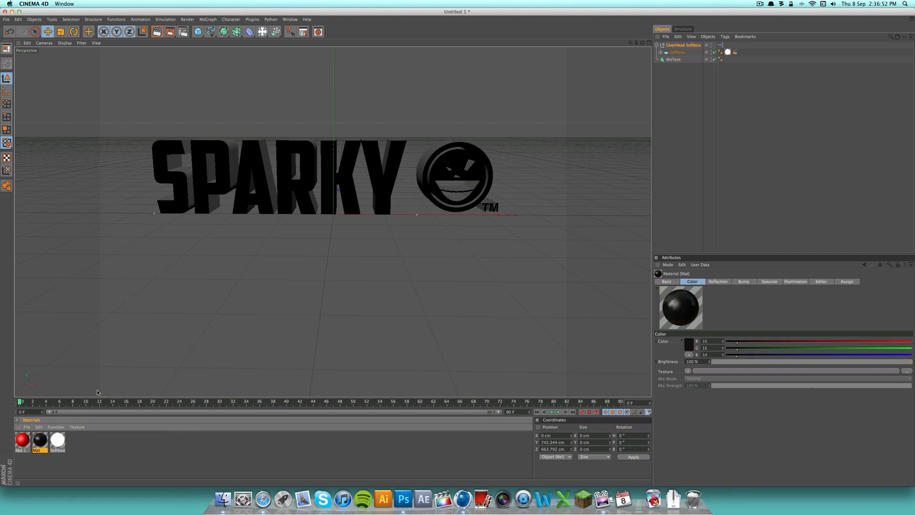
left_click(21, 441)
left_click_drag(23, 441, 180, 199)
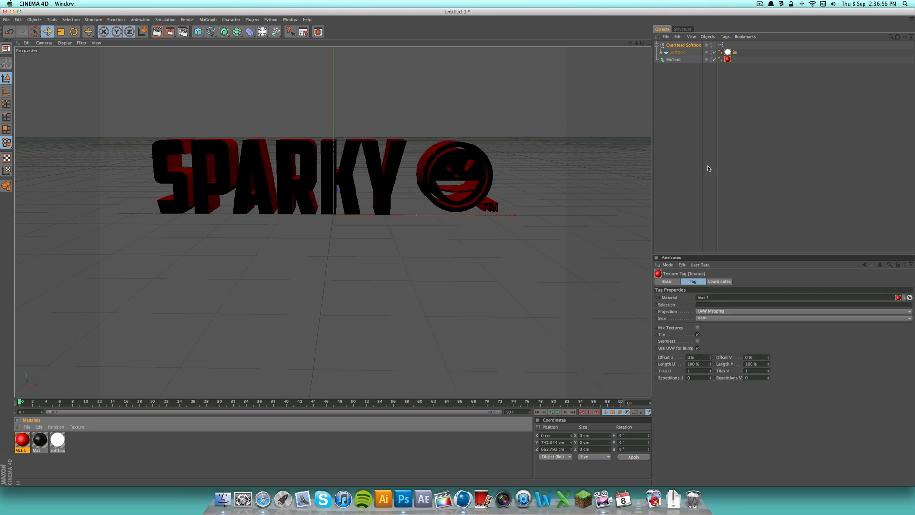
left_click(159, 33)
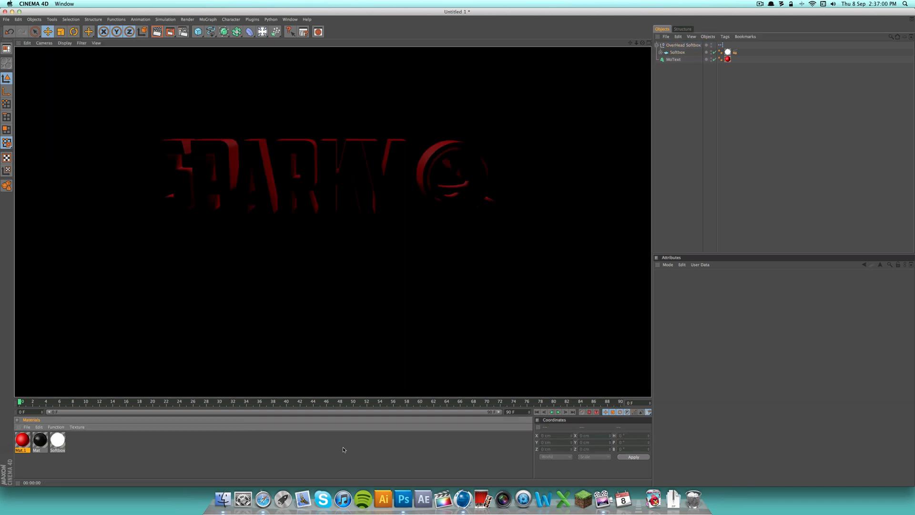
Step: Add a light, move it toward the camera and preview the lit text
left_click(400, 372)
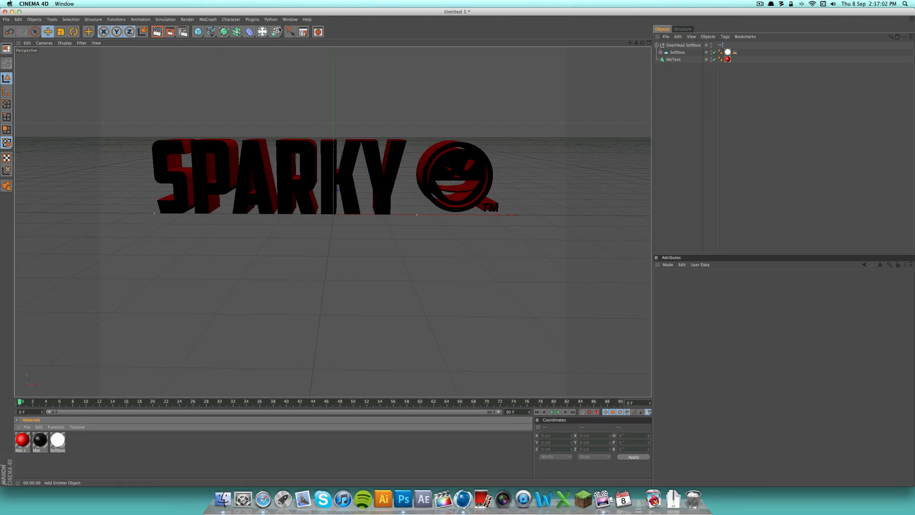
left_click(263, 31)
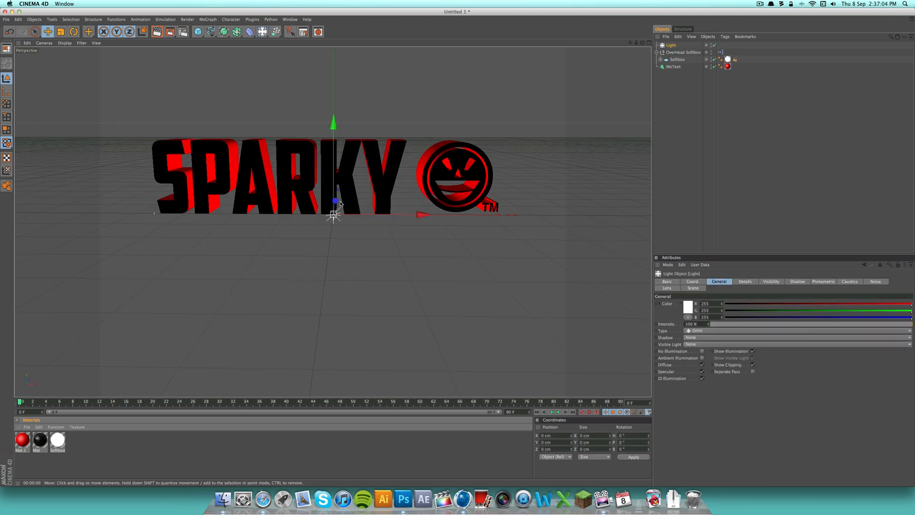
left_click_drag(335, 202, 326, 276)
left_click(158, 37)
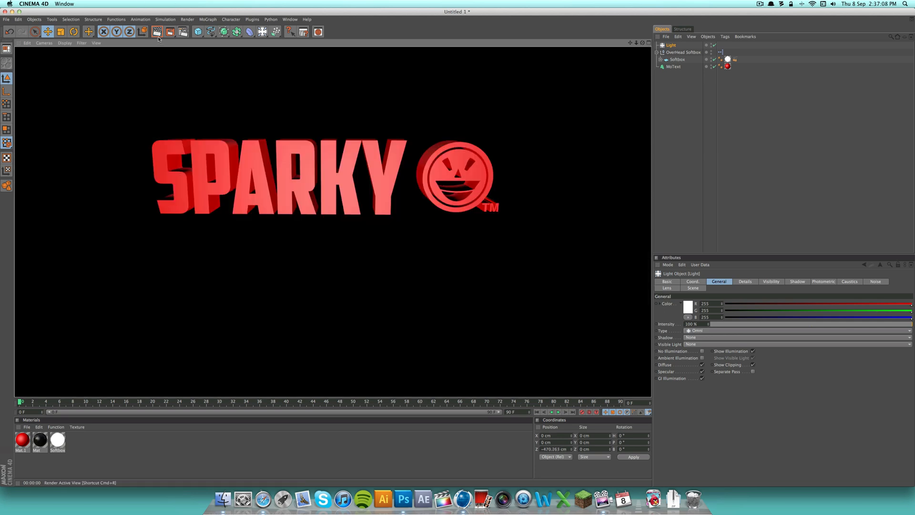
left_click(206, 71)
Step: Add Ambient Occlusion in Render Settings and preview the result
left_click(183, 31)
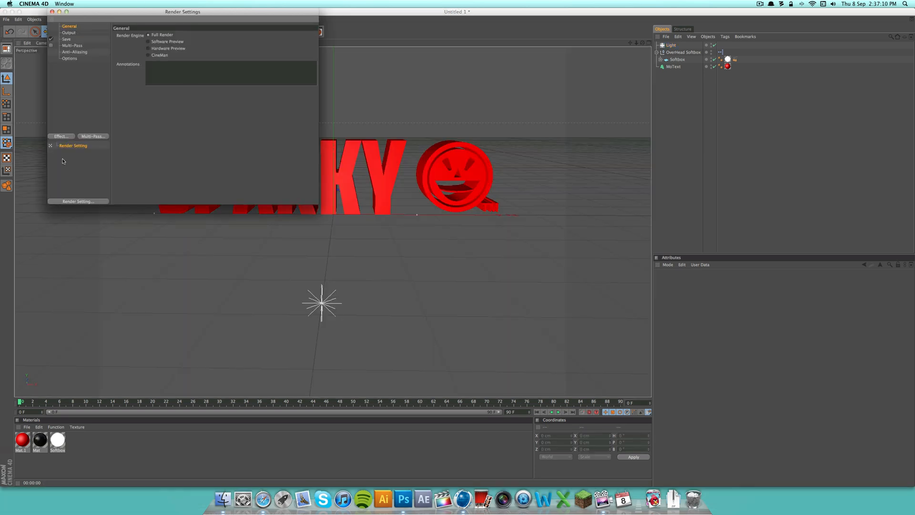
left_click(60, 137)
left_click(89, 159)
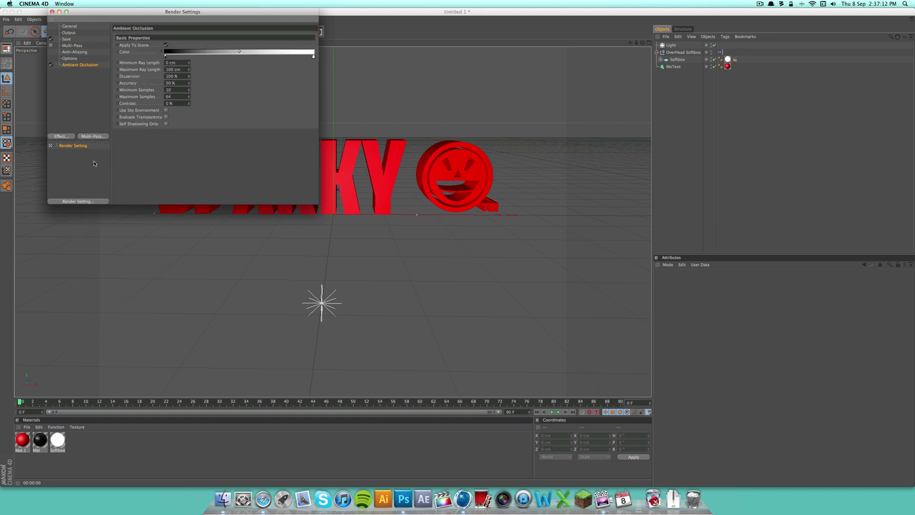
left_click(52, 12)
left_click(157, 32)
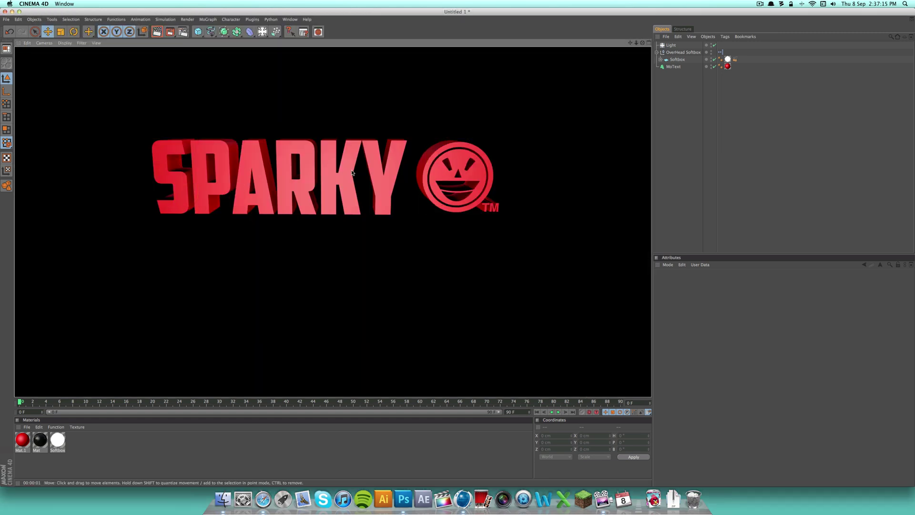
Step: Move the light further toward the camera and preview the new lighting
left_click(370, 250)
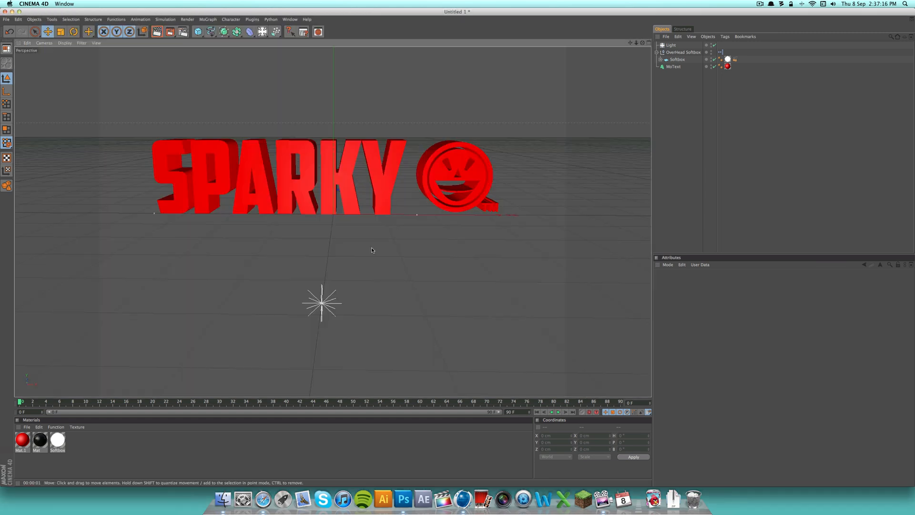
left_click(677, 45)
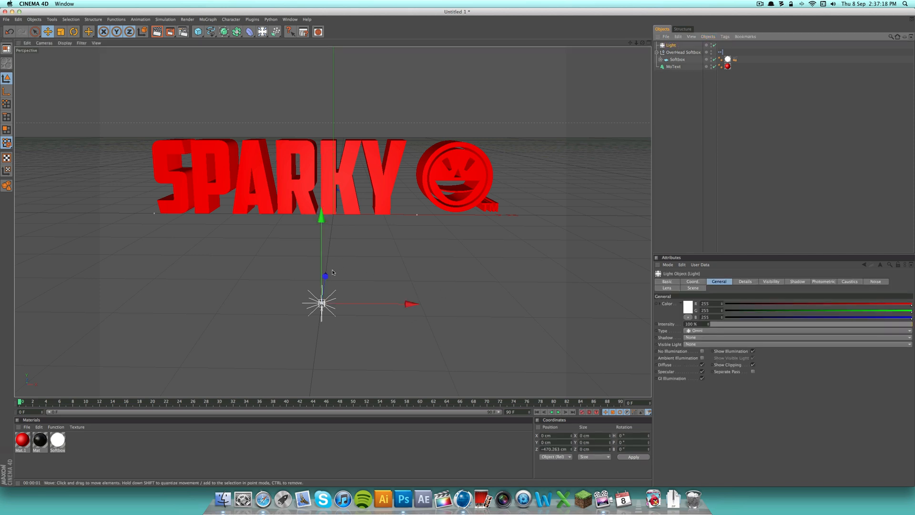
left_click_drag(331, 275, 329, 280)
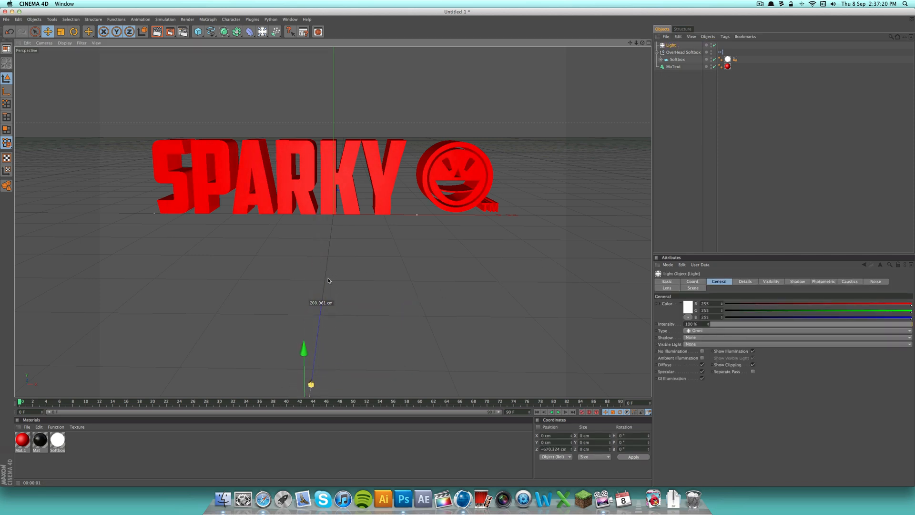
left_click(156, 32)
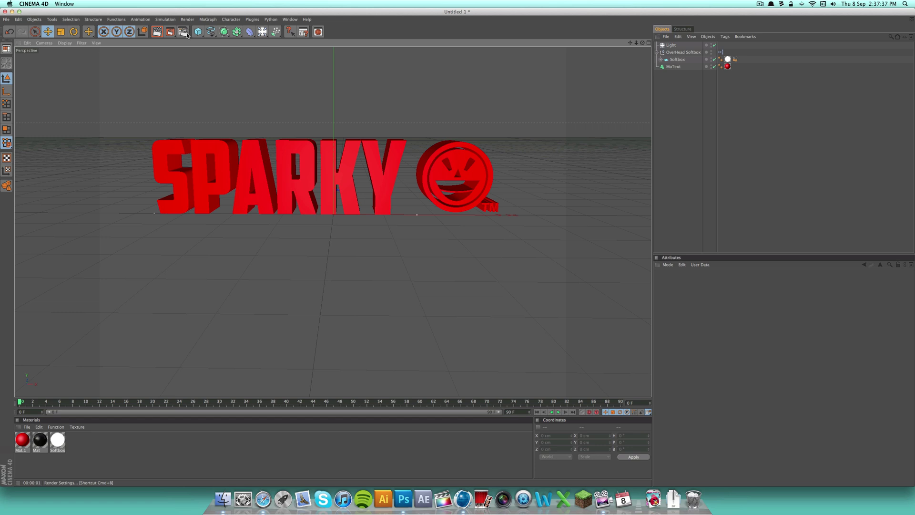
Step: Set render output to the Film/Video HDV/HDTV 720 29.97 preset (1280×720)
left_click(182, 32)
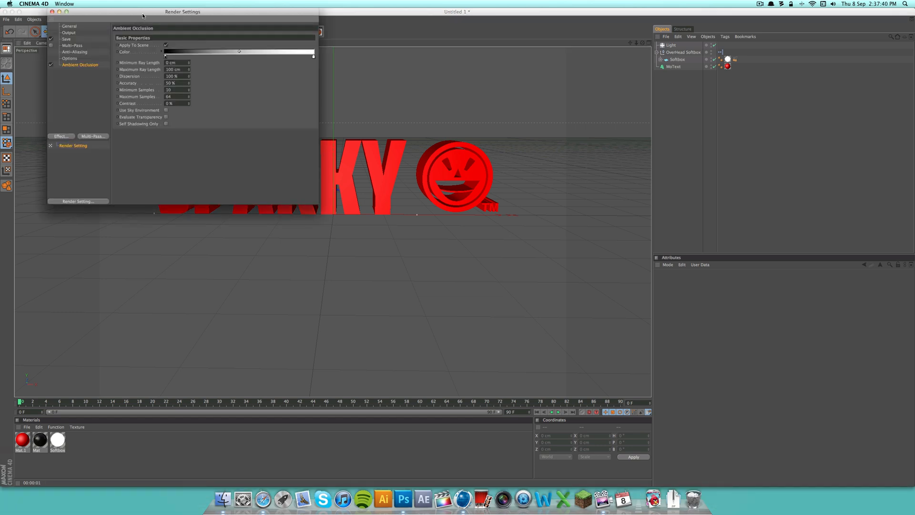
left_click_drag(143, 17, 313, 91)
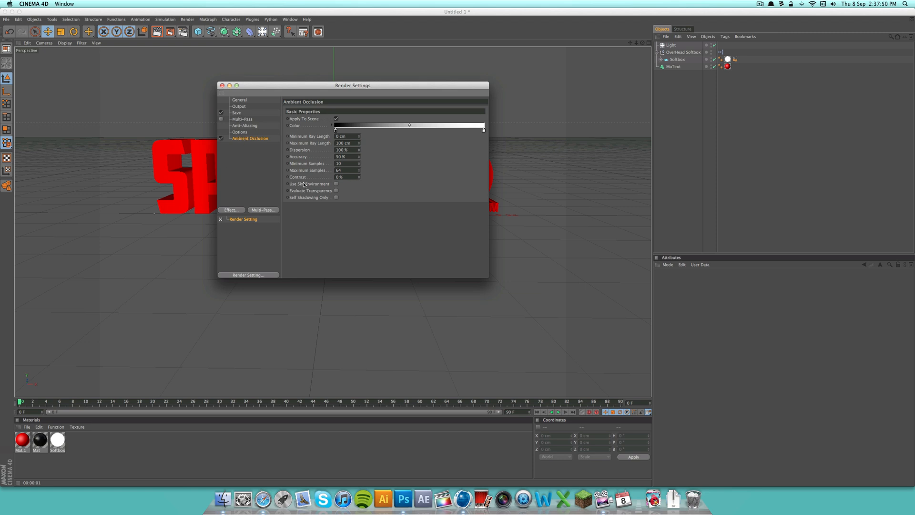
left_click(237, 113)
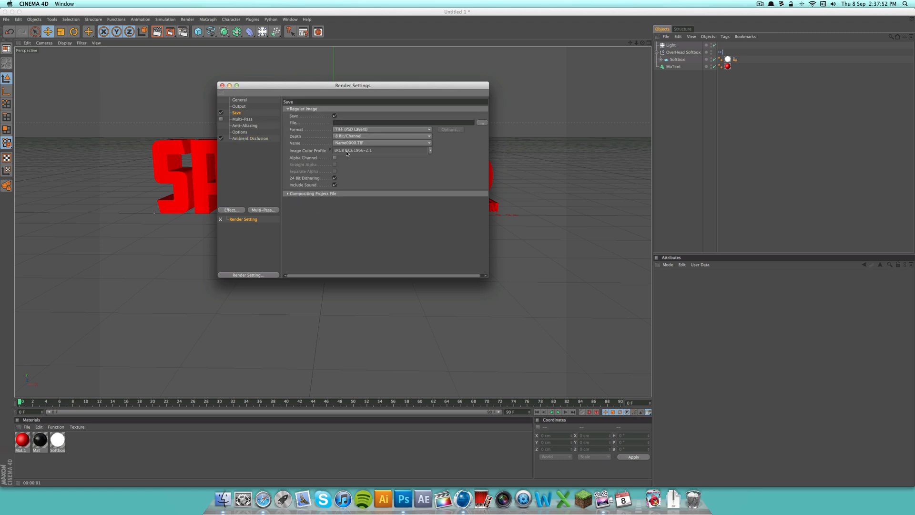
left_click(238, 106)
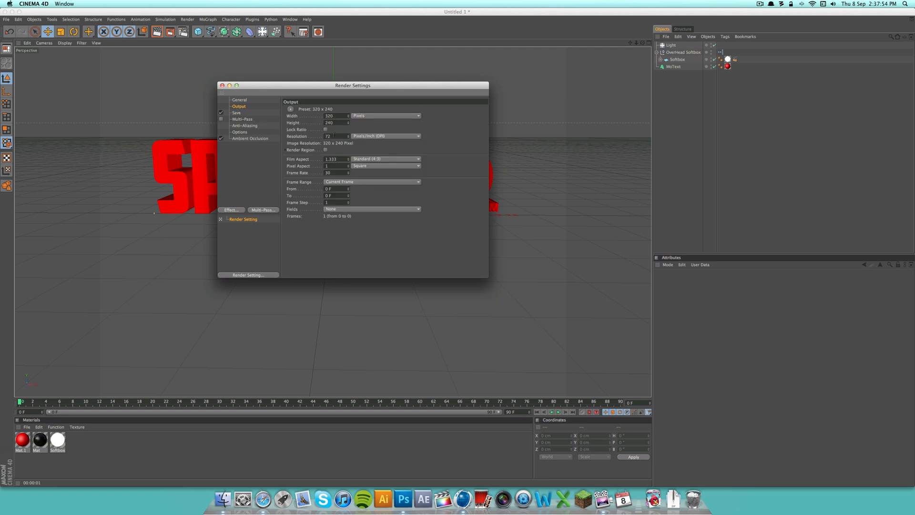
left_click(291, 110)
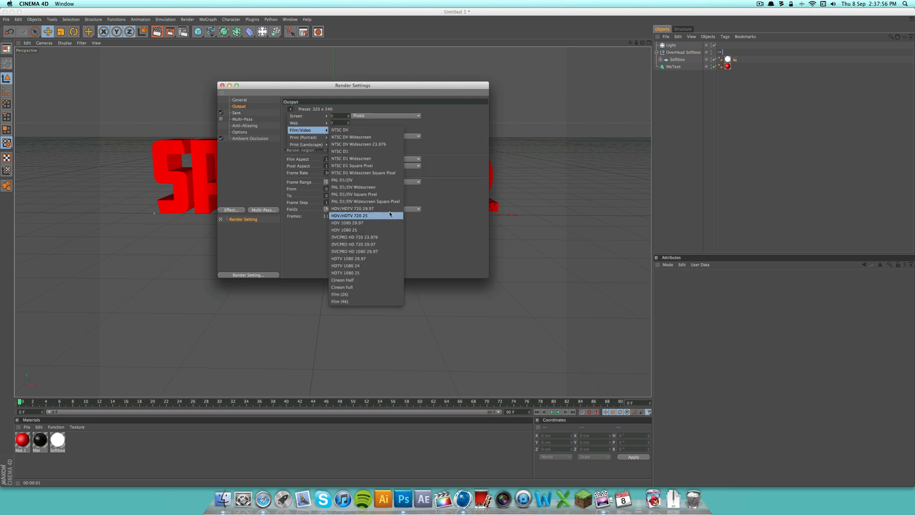
left_click(352, 208)
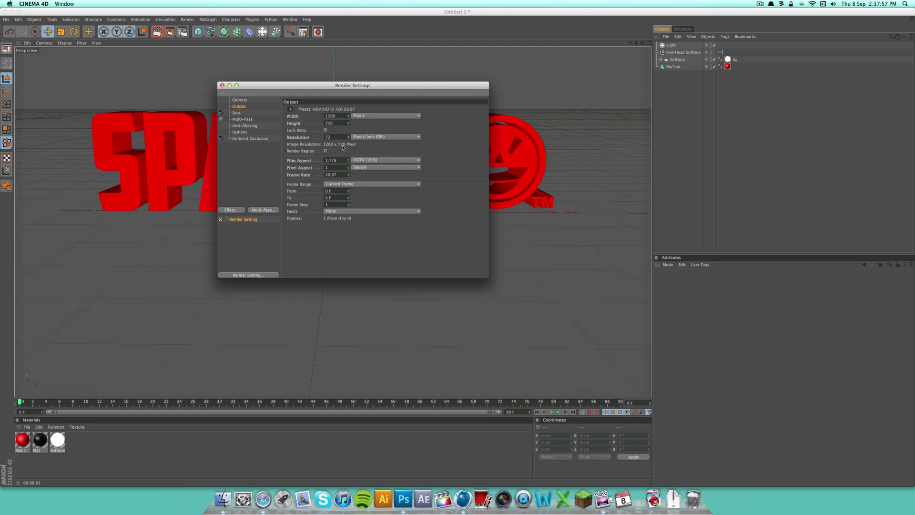
Step: Set the save format to PNG with Alpha Channel enabled
left_click(236, 113)
left_click(386, 129)
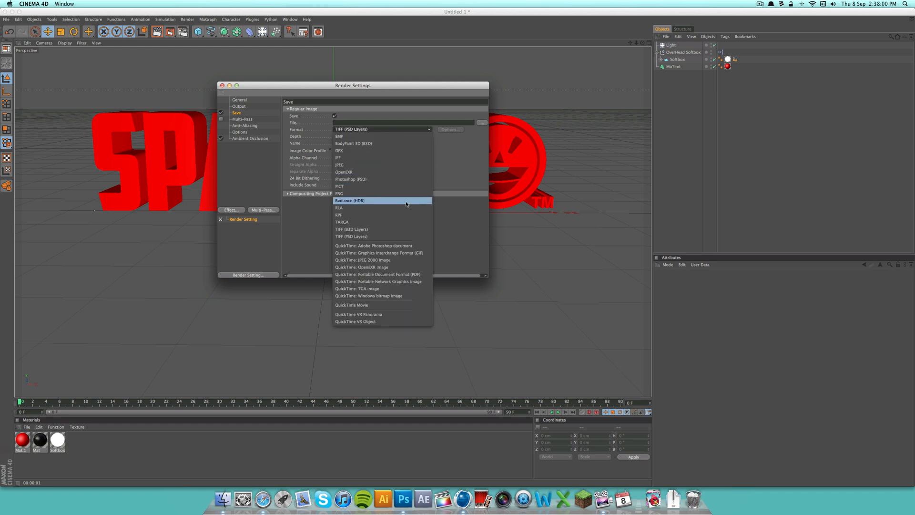
left_click(395, 193)
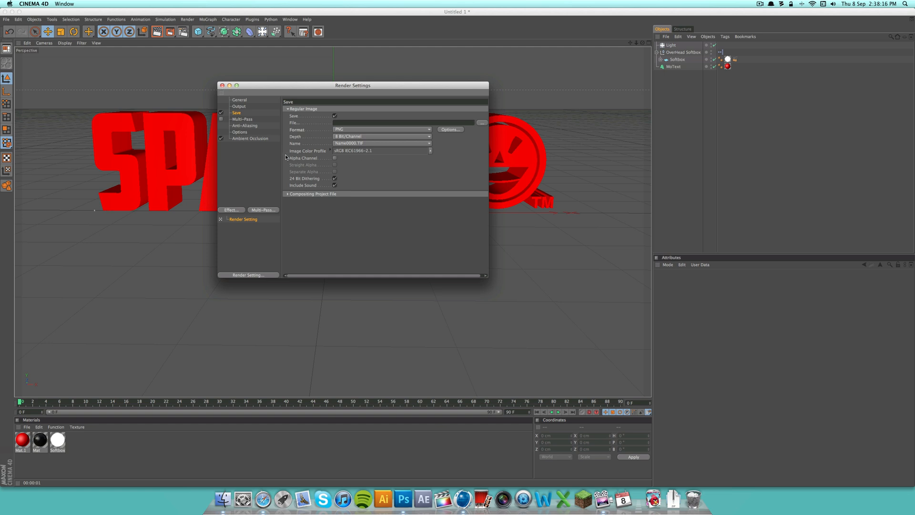
left_click(335, 160)
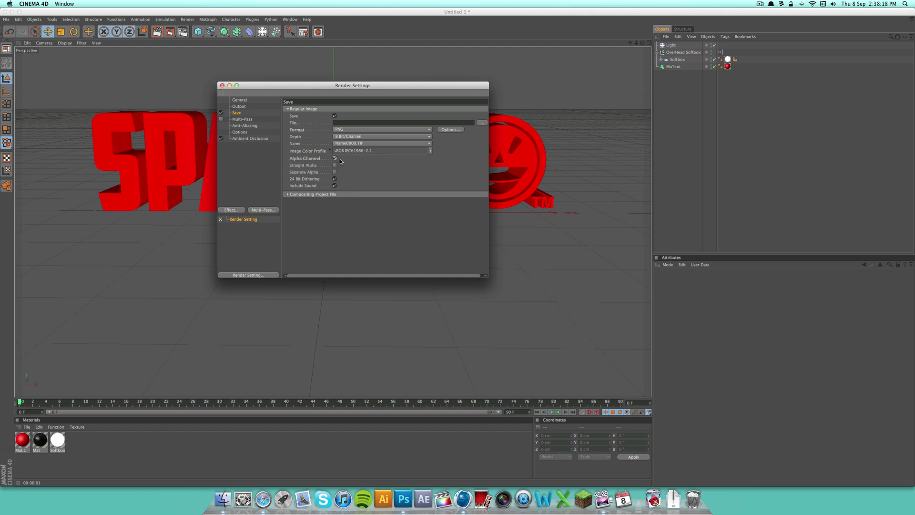
Step: Save renders as a file named tutu on the Desktop and close Render Settings
left_click(481, 123)
type("tutu")
key("Return")
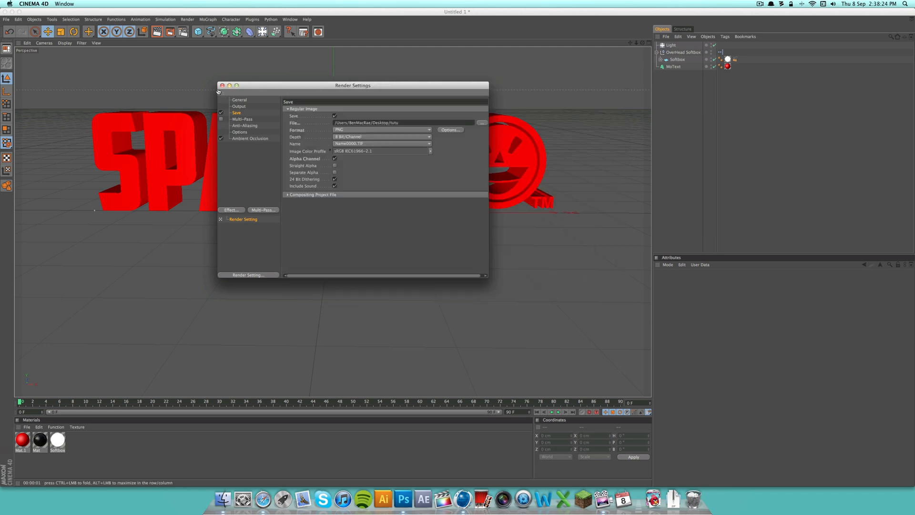
left_click(222, 85)
Step: Render to Picture Viewer, then Quick Look the rendered tutu.png on the Desktop
left_click(170, 31)
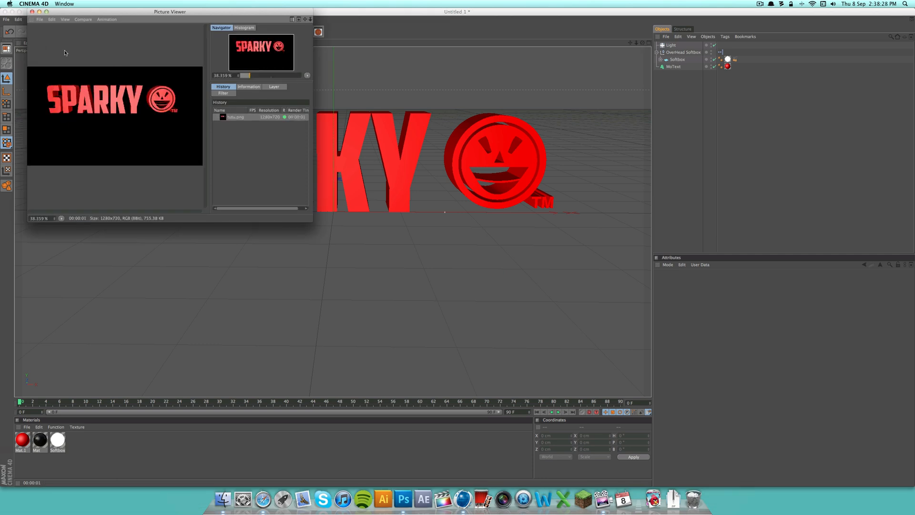
key("F11")
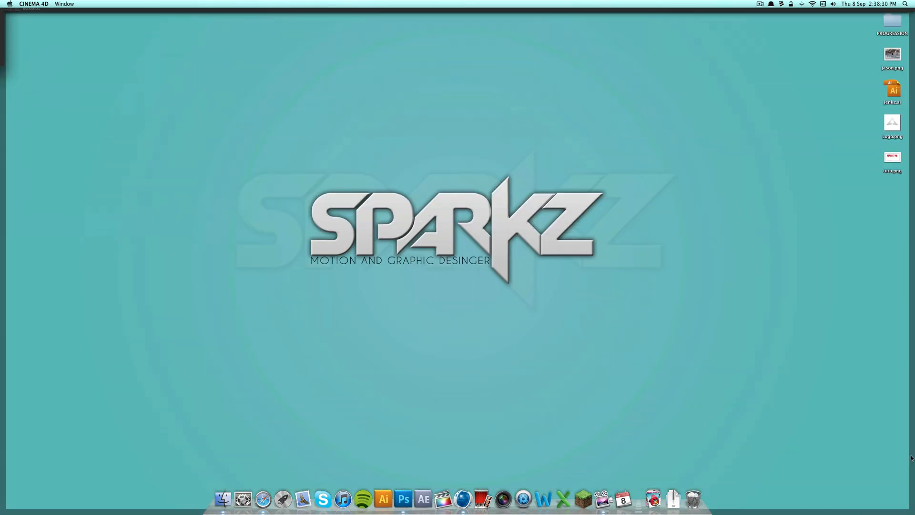
left_click(897, 156)
key("space")
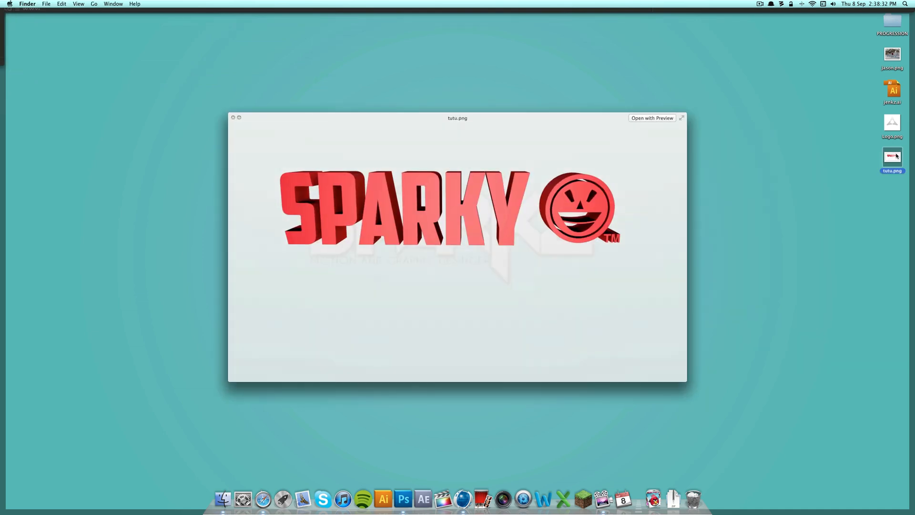
key("space")
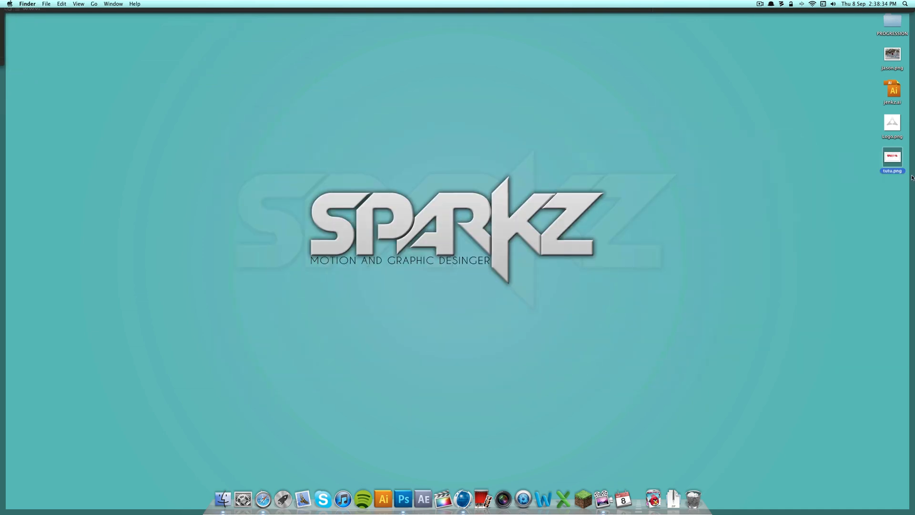
Step: Open tutu.png in Photoshop and move the logo slightly down and right
left_click_drag(892, 159, 402, 498)
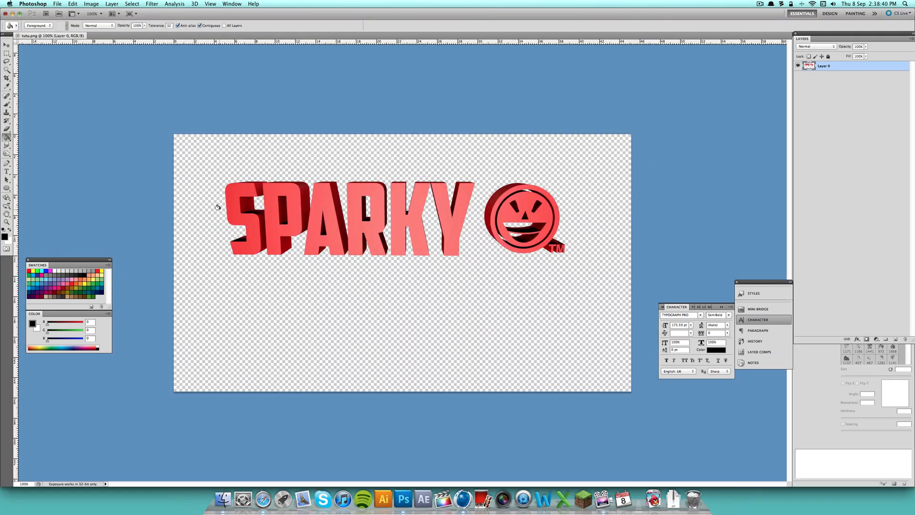
left_click(6, 45)
left_click_drag(422, 195, 436, 231)
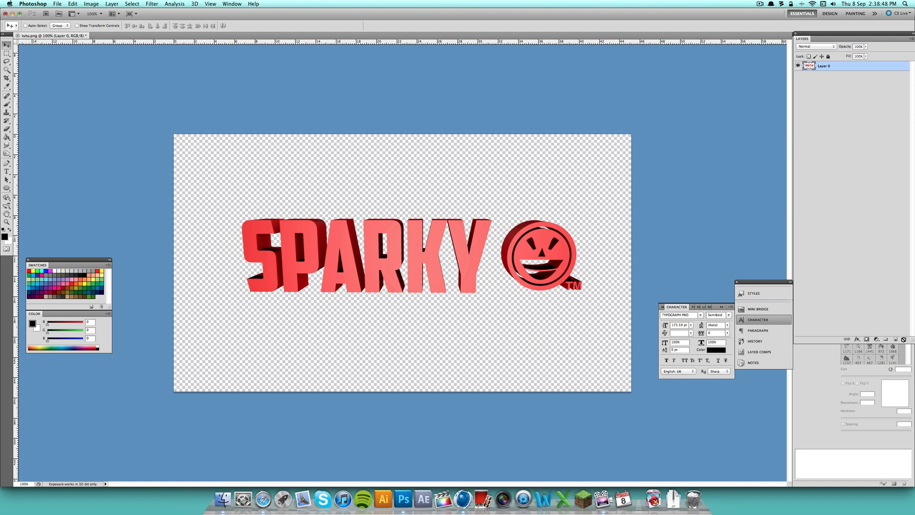
Step: Add two empty layers, select Layer 1 and choose the Brush tool
left_click(896, 340)
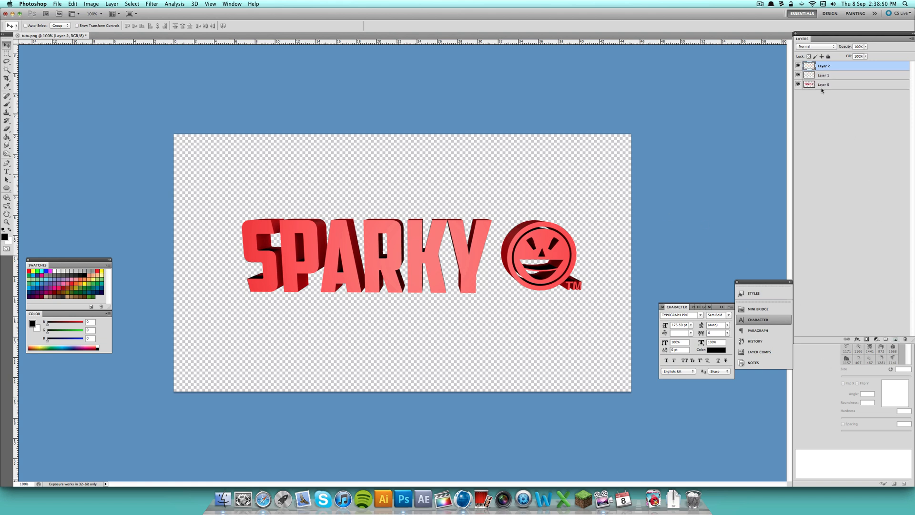
left_click(823, 76)
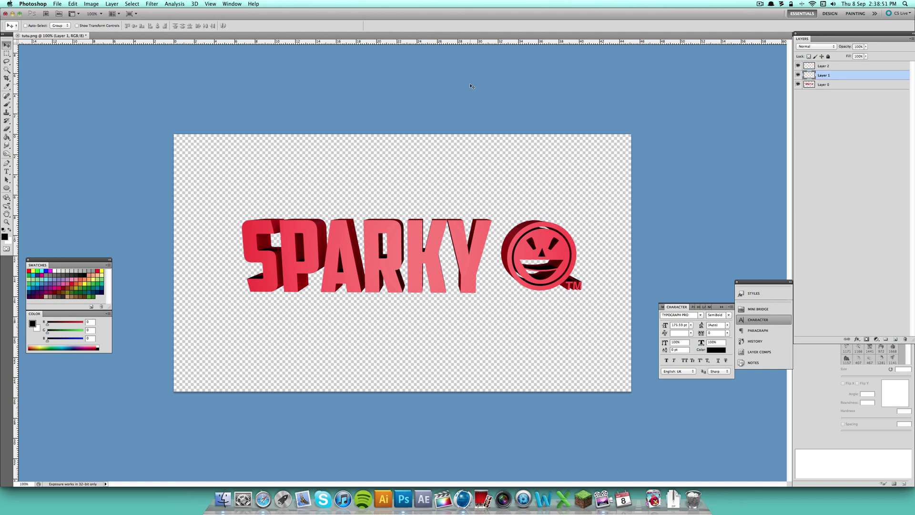
left_click(7, 105)
Step: Set a large soft brush and paint a black shadow below SPARKY on Layer 1
right_click(372, 312)
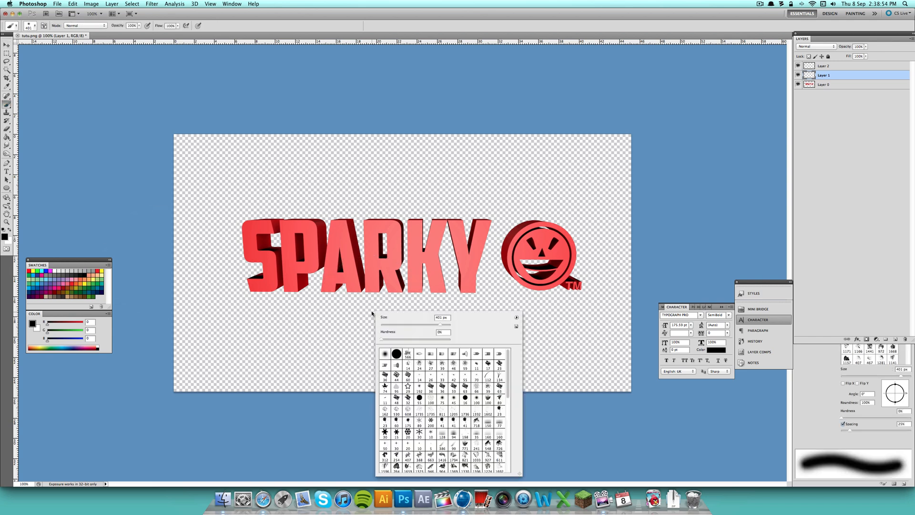
left_click(379, 335)
mouse_move(271, 346)
left_mouse_down()
mouse_move(529, 344)
mouse_move(205, 364)
mouse_move(501, 358)
left_mouse_up()
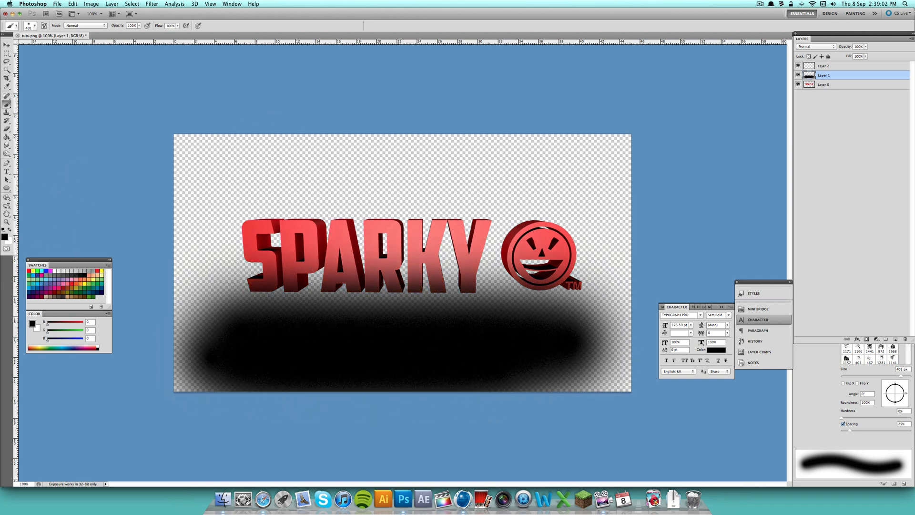
Step: On Layer 2, paint a soft white highlight across the top
double_click(831, 69)
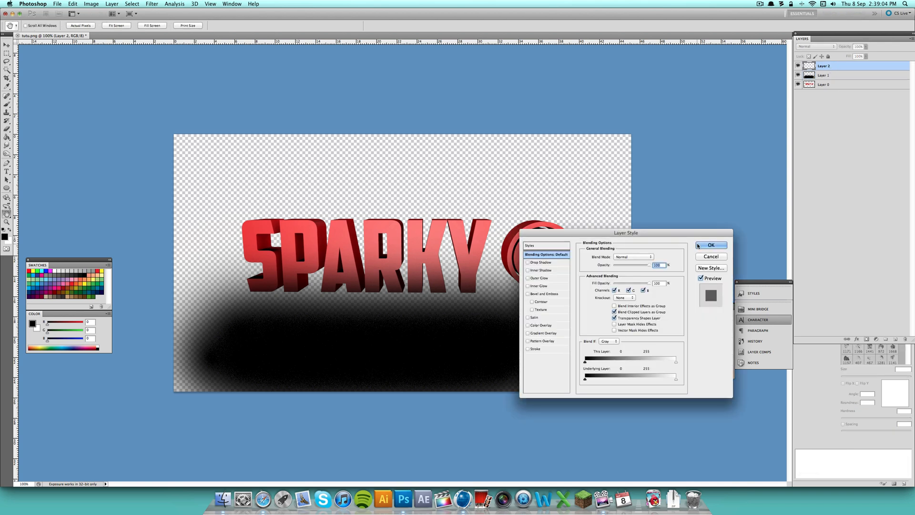
left_click(715, 245)
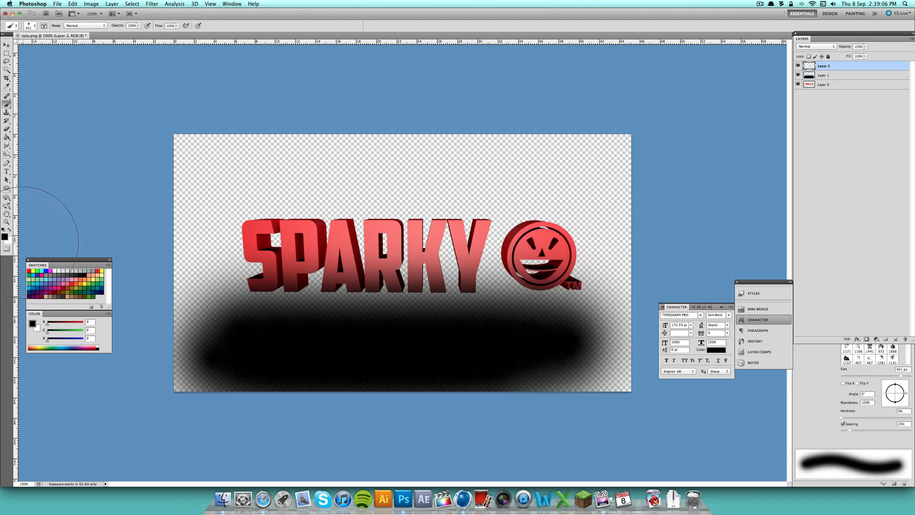
left_click(8, 229)
mouse_move(233, 166)
left_mouse_down()
mouse_move(544, 161)
mouse_move(164, 173)
left_mouse_up()
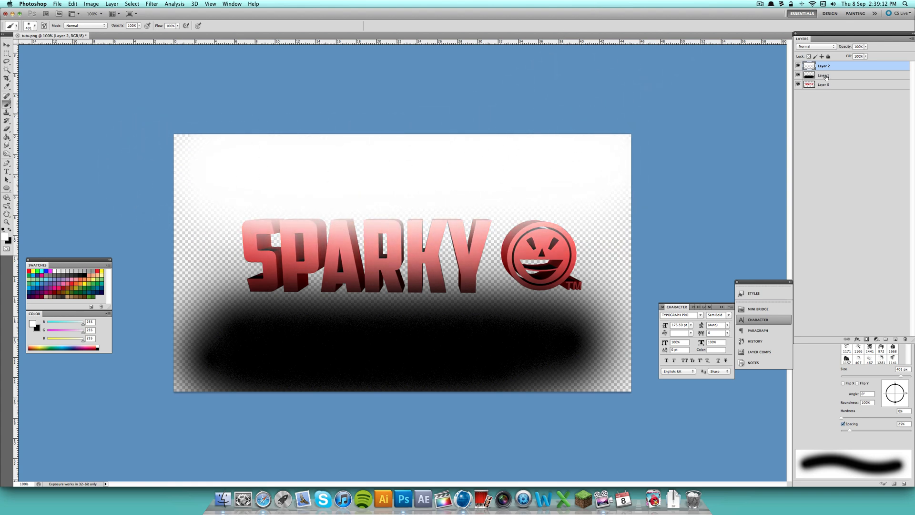
Step: Clip Layer 2's white highlight to the logo and lower its opacity to about 74%
left_click(832, 79, "alt")
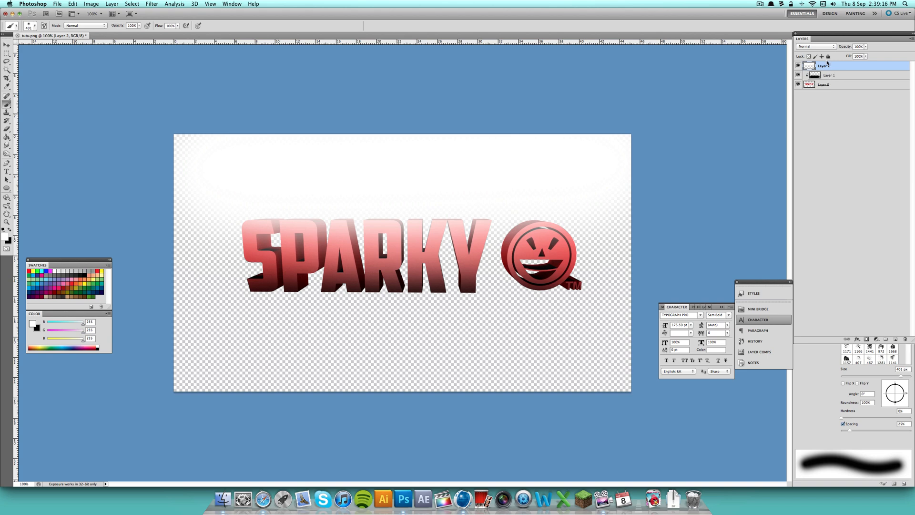
right_click(827, 64)
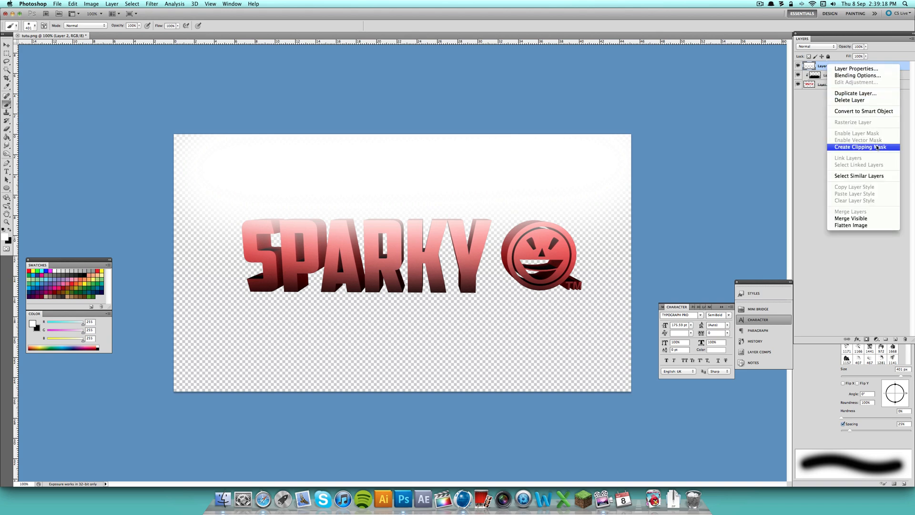
left_click(877, 147)
left_click_drag(846, 46, 841, 48)
key("Return")
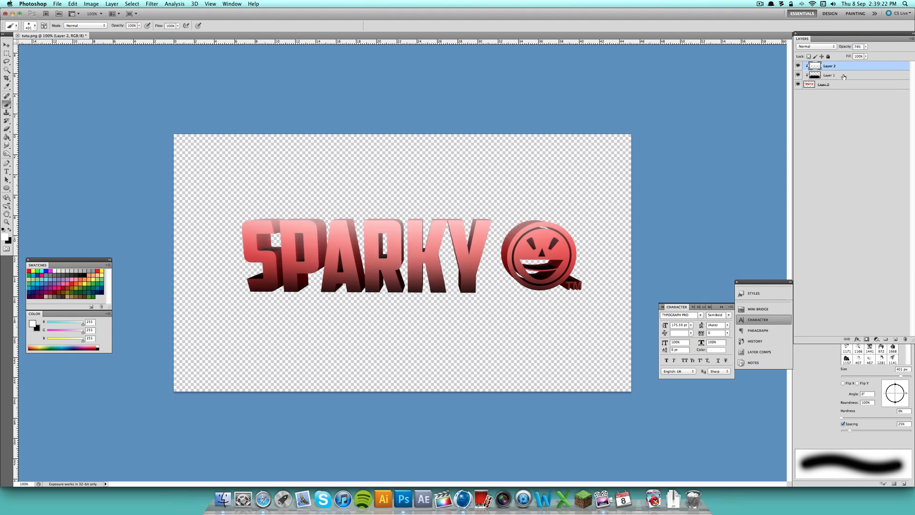
Step: Lower the shadow layer Layer 1's opacity to about 64%
left_click(844, 76)
left_click_drag(846, 47, 844, 48)
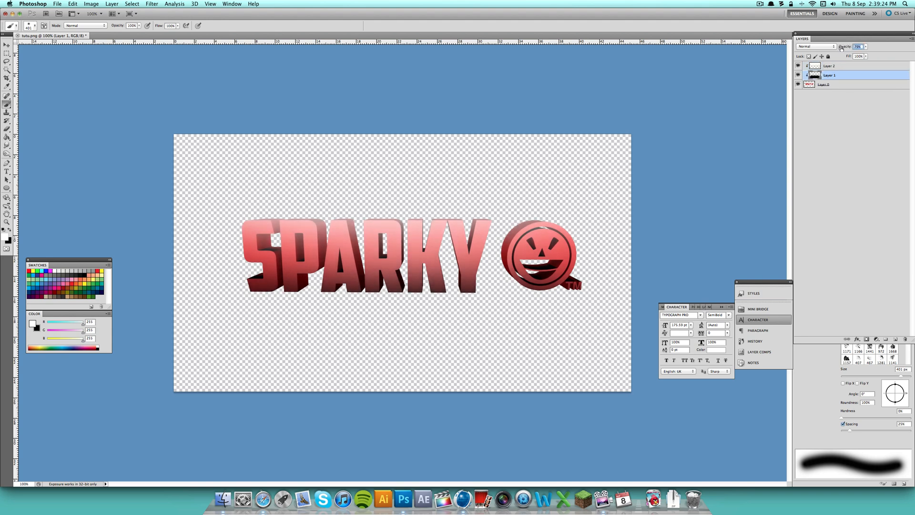
type("64")
Step: Confirm the shadow opacity, select the base Layer 0 and reach the Image adjustments list
key("Return")
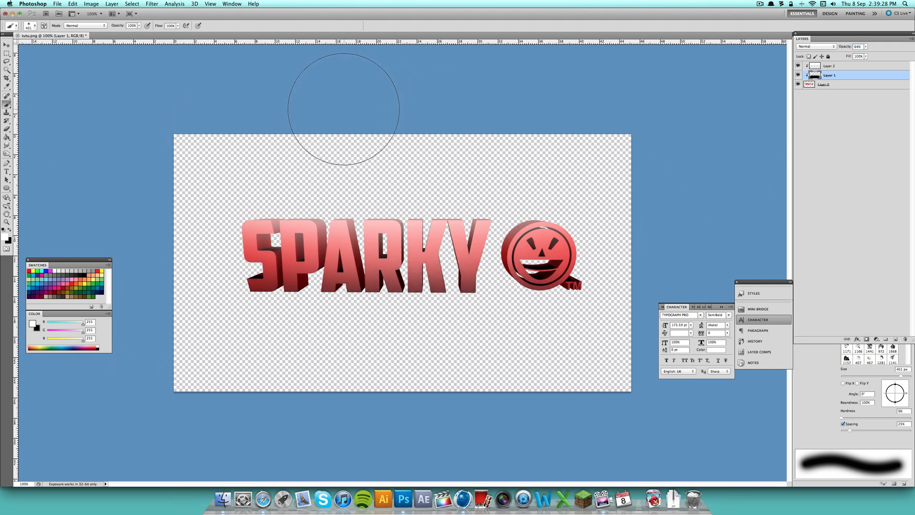
left_click(837, 84)
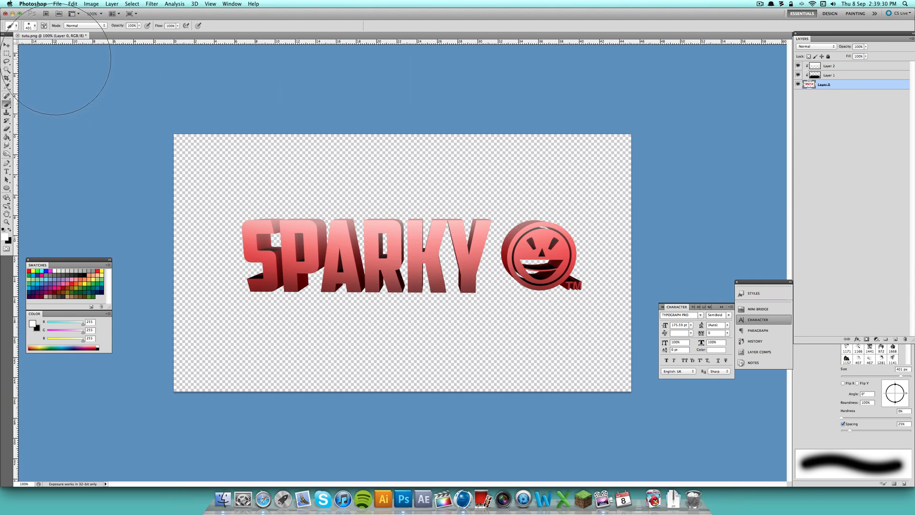
left_click(93, 4)
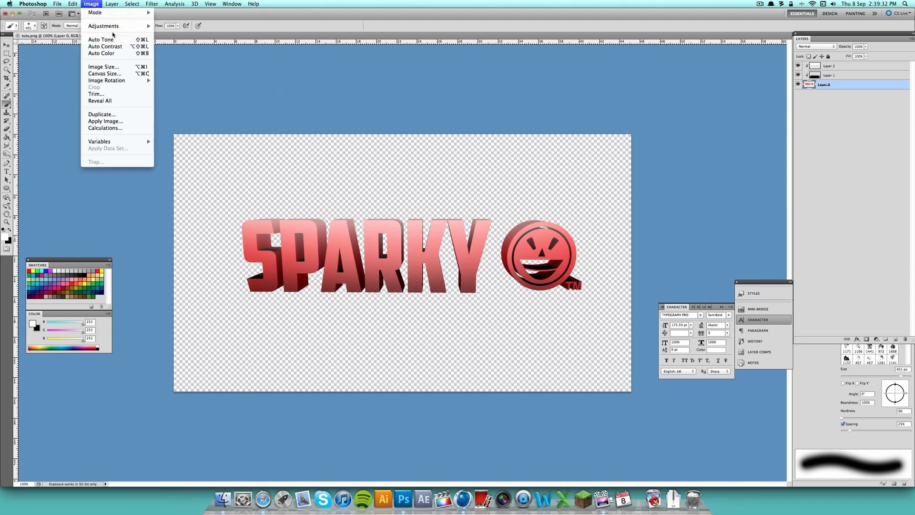
mouse_move(103, 26)
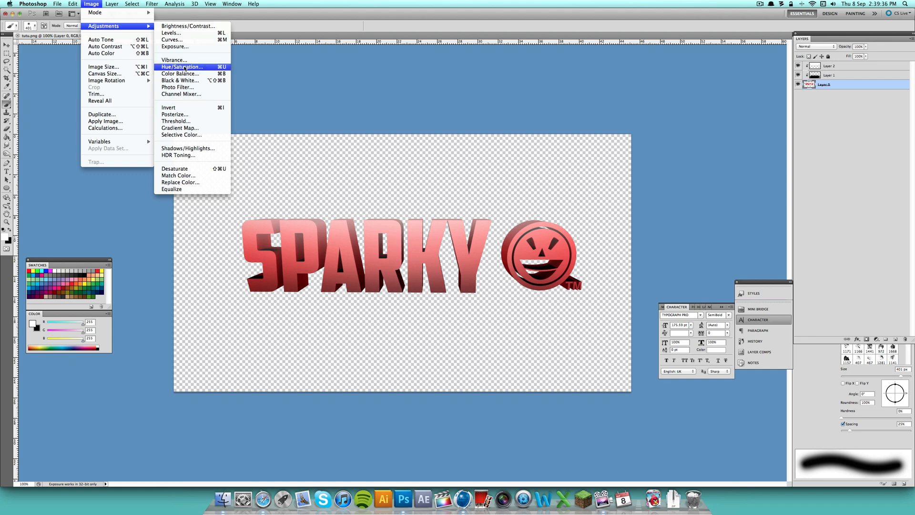
Step: In Curves, brighten the logo's light tones and darken its shadow tones on the RGB curve
left_click(173, 39)
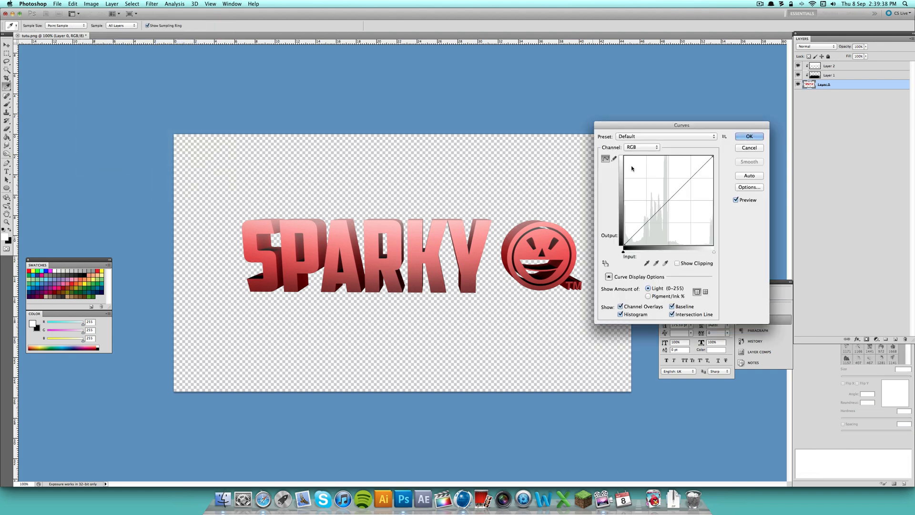
left_click_drag(688, 126, 699, 70)
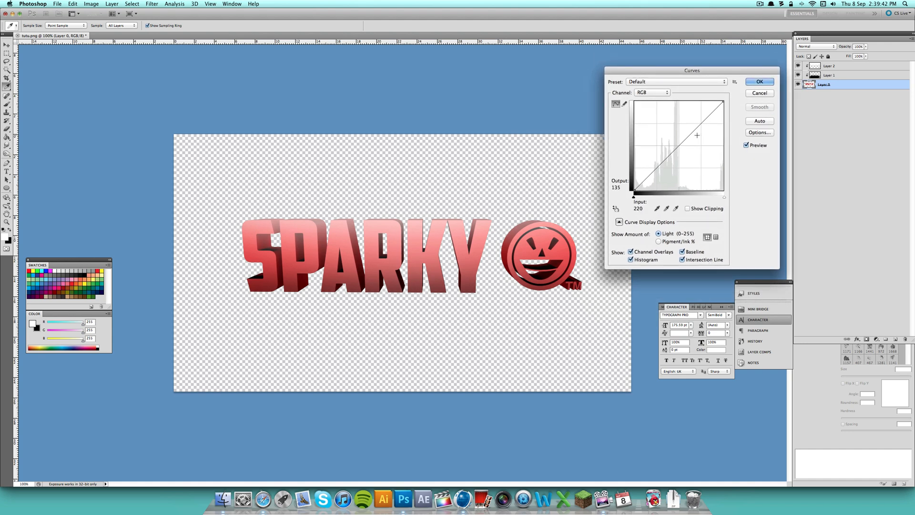
mouse_move(694, 133)
left_mouse_down()
mouse_move(672, 114)
mouse_move(685, 123)
mouse_move(682, 133)
left_mouse_up()
mouse_move(653, 169)
left_mouse_down()
mouse_move(653, 184)
mouse_move(655, 177)
left_mouse_up()
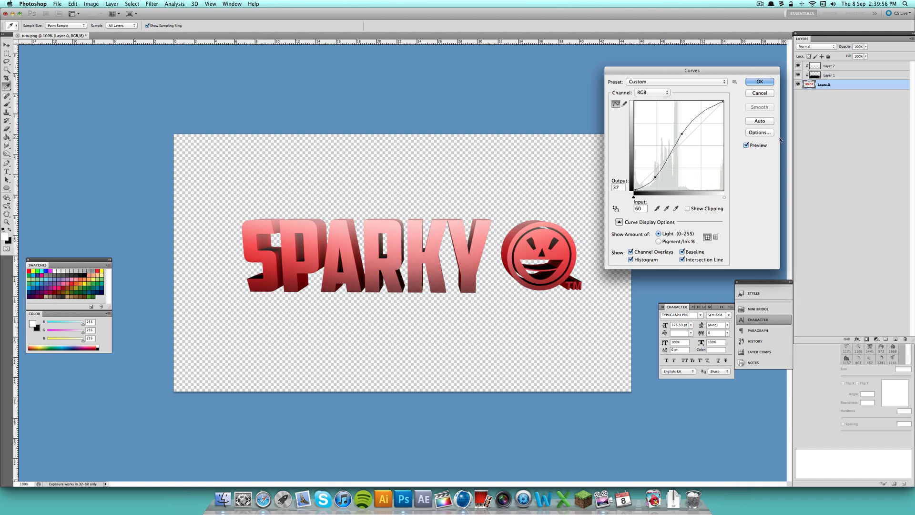
Step: Switch to the Red channel, pull its curve down with a slight dip, and apply the adjustment
left_click(667, 96)
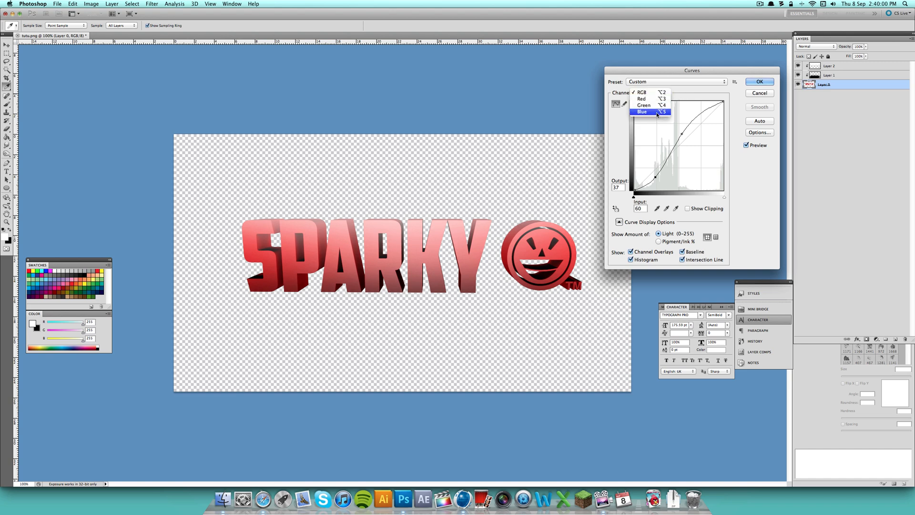
left_click(663, 98)
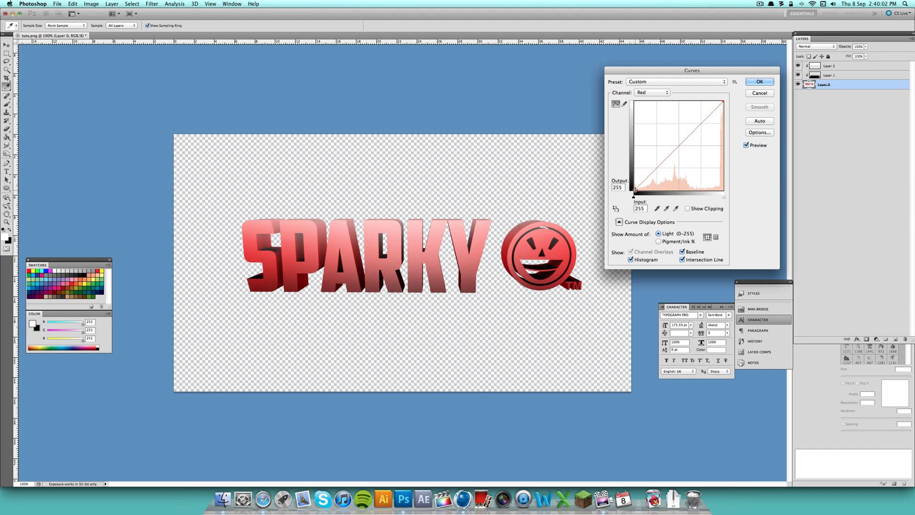
mouse_move(636, 190)
left_mouse_down()
mouse_move(765, 195)
mouse_move(569, 199)
left_mouse_up()
left_click_drag(681, 144, 686, 154)
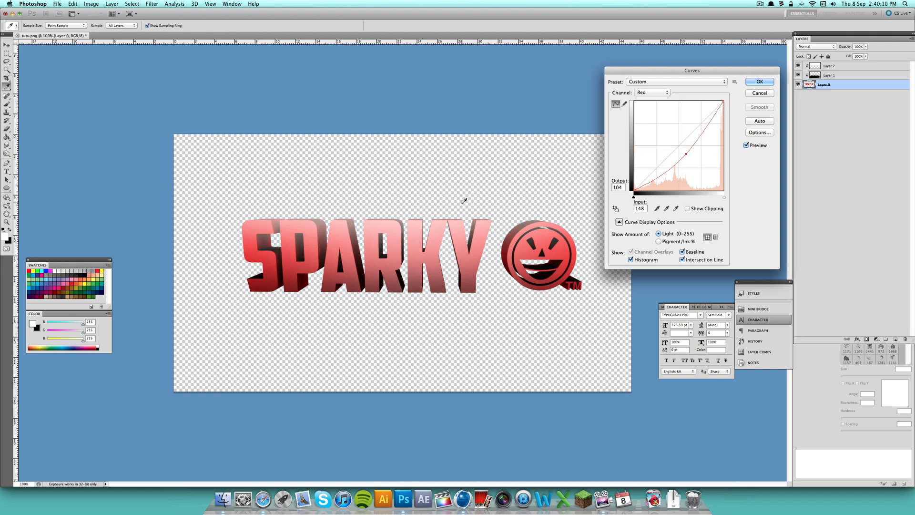
left_click(762, 83)
key("b")
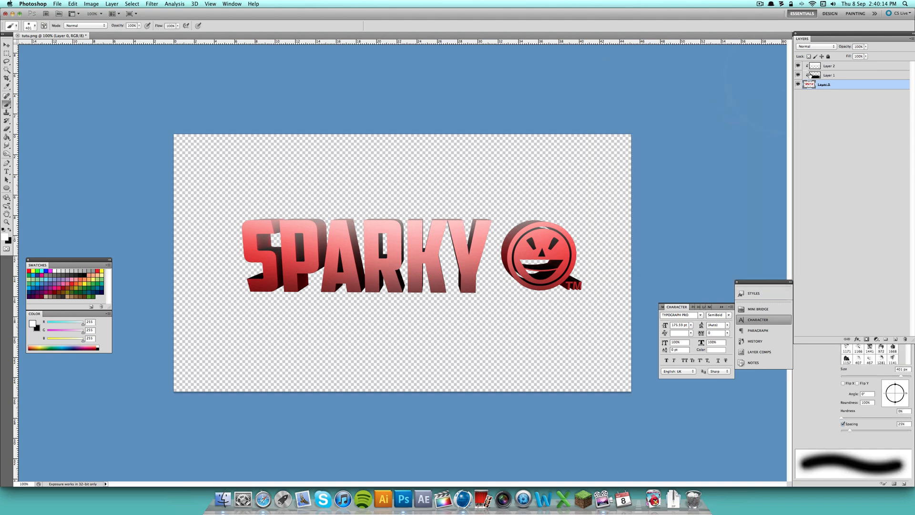
Step: Select all three logo layers and merge them into one layer
left_click(829, 92)
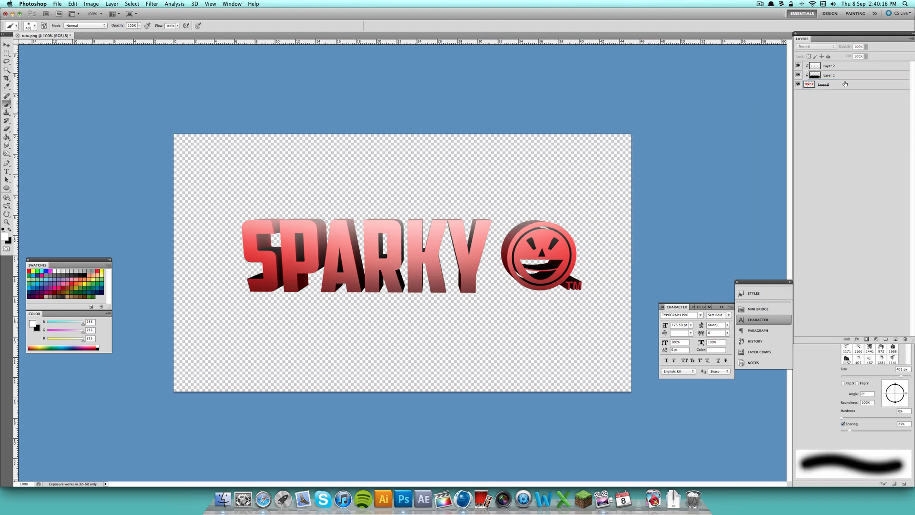
left_click(837, 89)
left_click(839, 66, "shift")
right_click(838, 66)
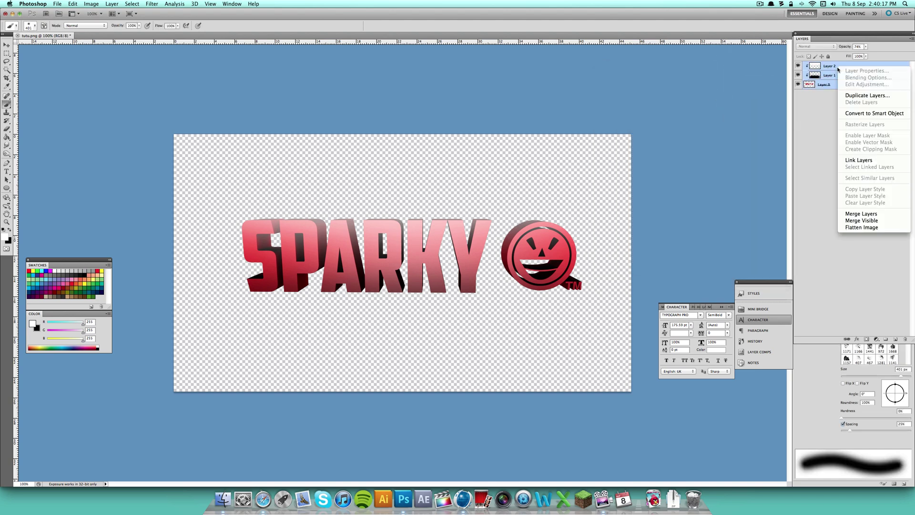
left_click(861, 213)
Step: Try a steep Free Transform rotation of the merged logo, then cancel it
key("ctrl+t")
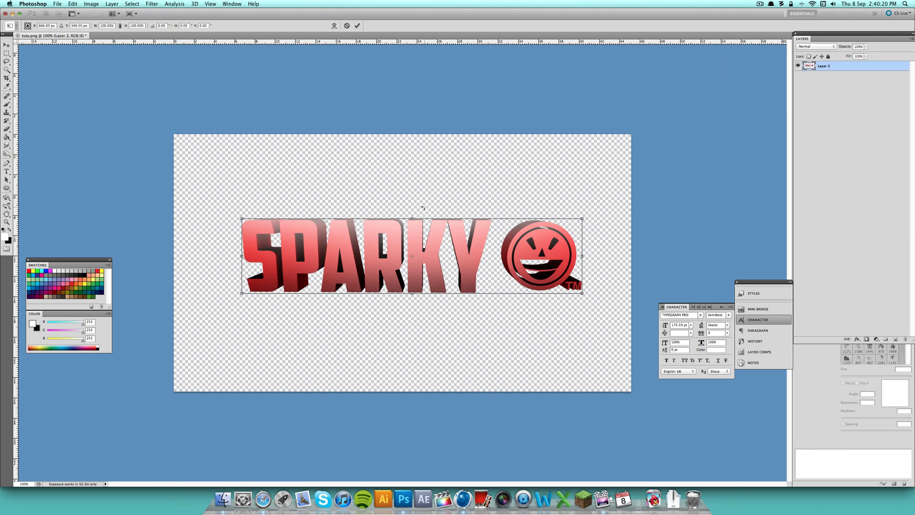
mouse_move(219, 212)
left_mouse_down()
mouse_move(280, 270)
mouse_move(502, 171)
left_mouse_up()
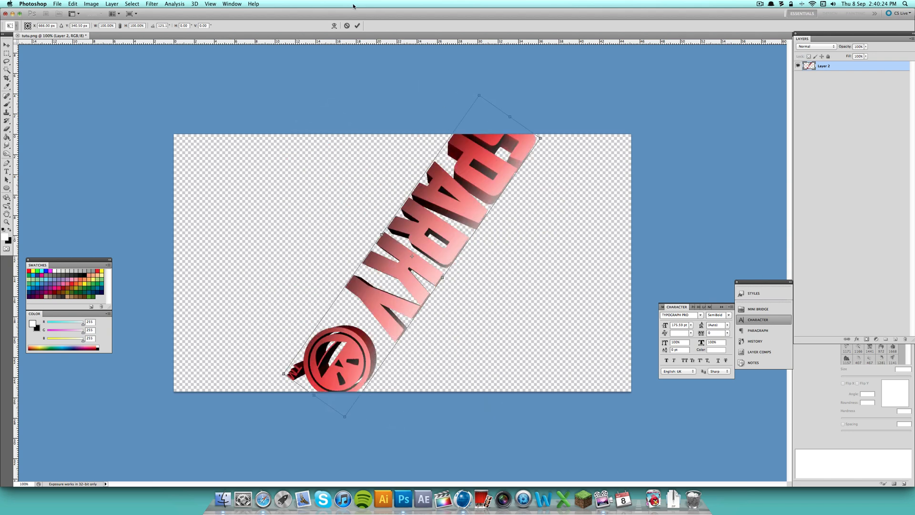
left_click(348, 27)
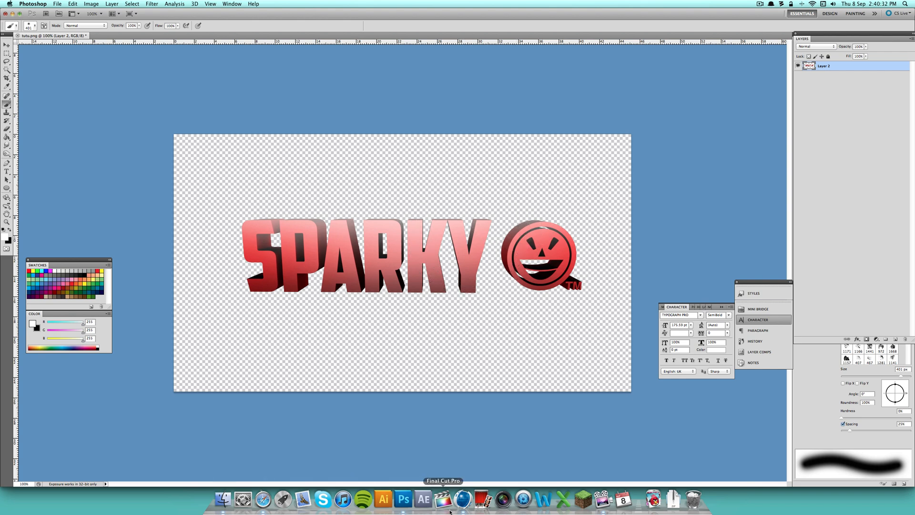
Step: Return to Cinema 4D, close the Picture Viewer and reach the primitive objects list
left_click(462, 499)
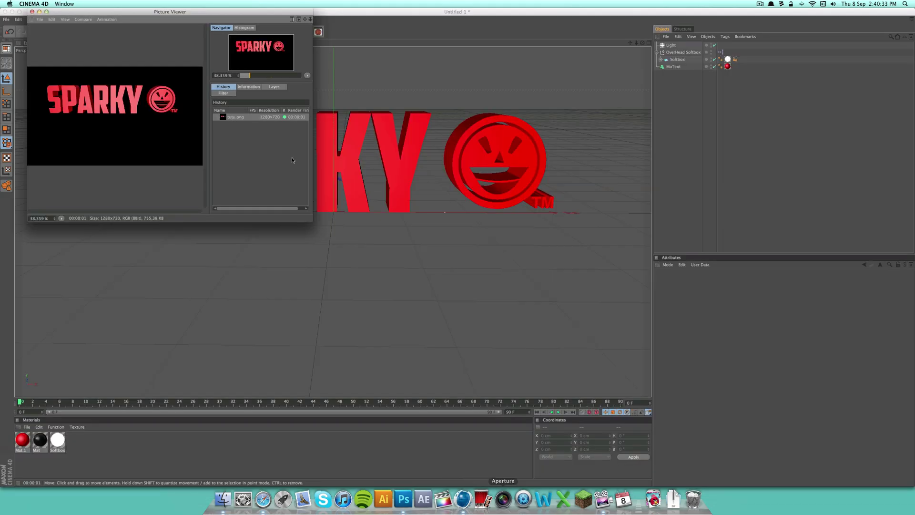
left_click(31, 12)
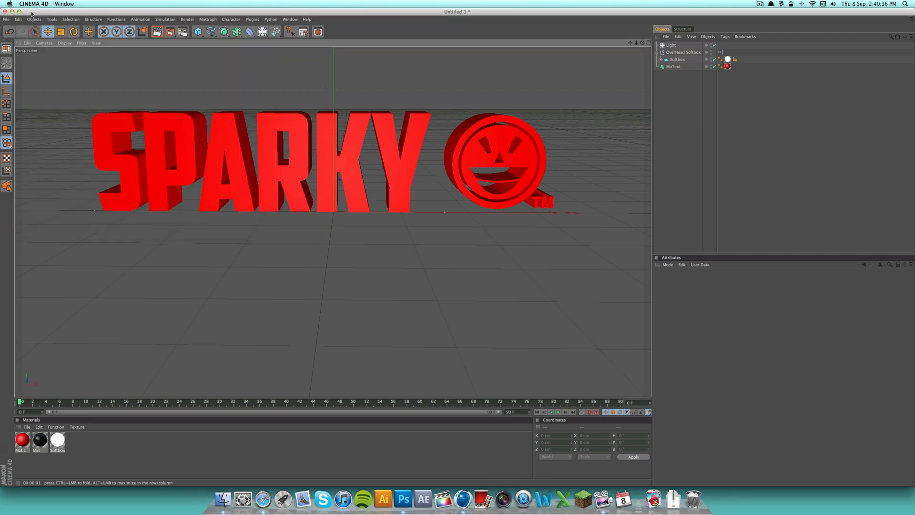
left_click(199, 33)
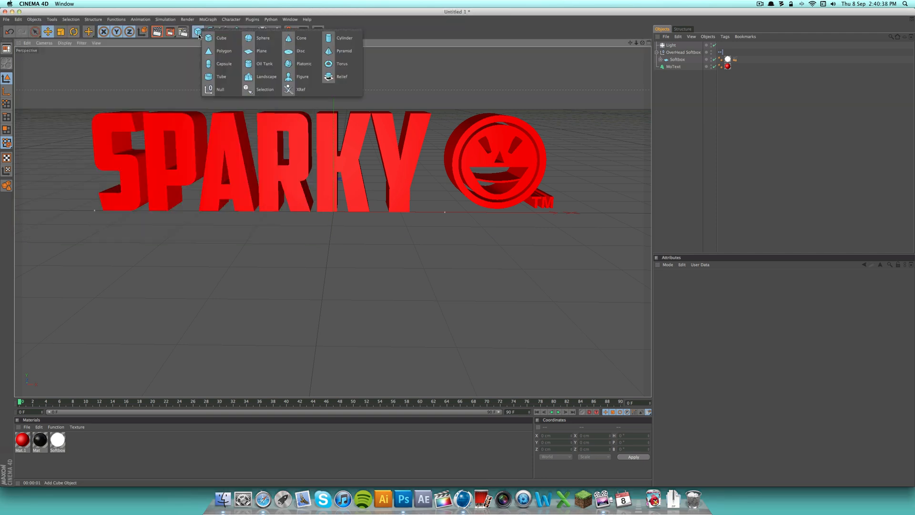
Step: Add a cube, flatten it thin on Z, move it behind the SPARKY text and stretch it tall on Y
left_click(219, 38)
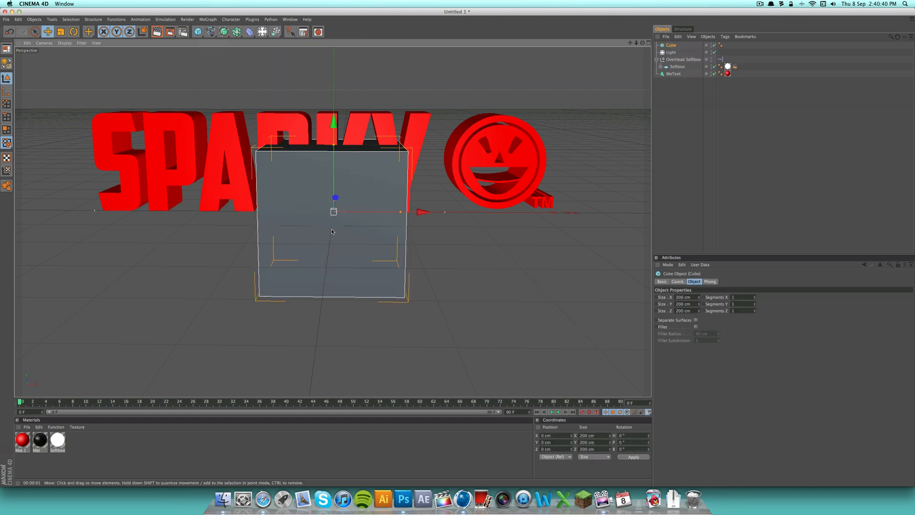
middle_click(621, 102)
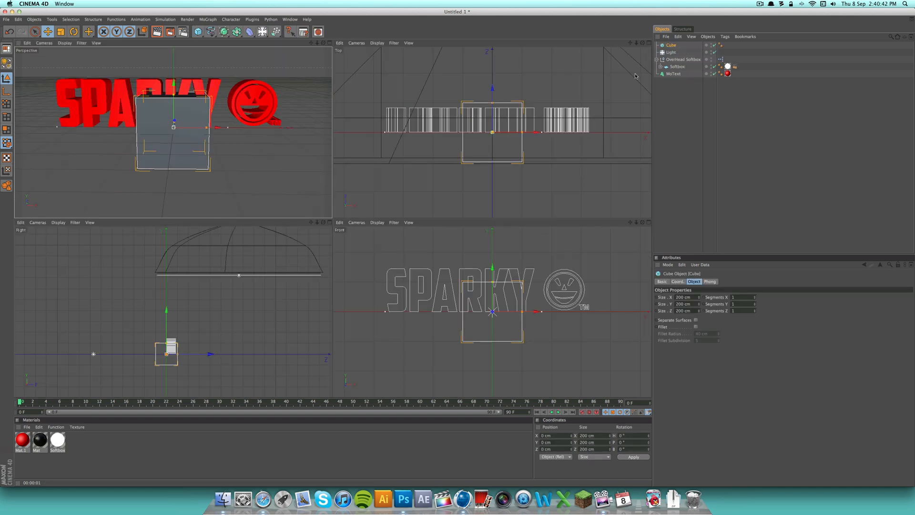
mouse_move(492, 102)
left_mouse_down()
mouse_move(492, 131)
mouse_move(647, 135)
left_mouse_up()
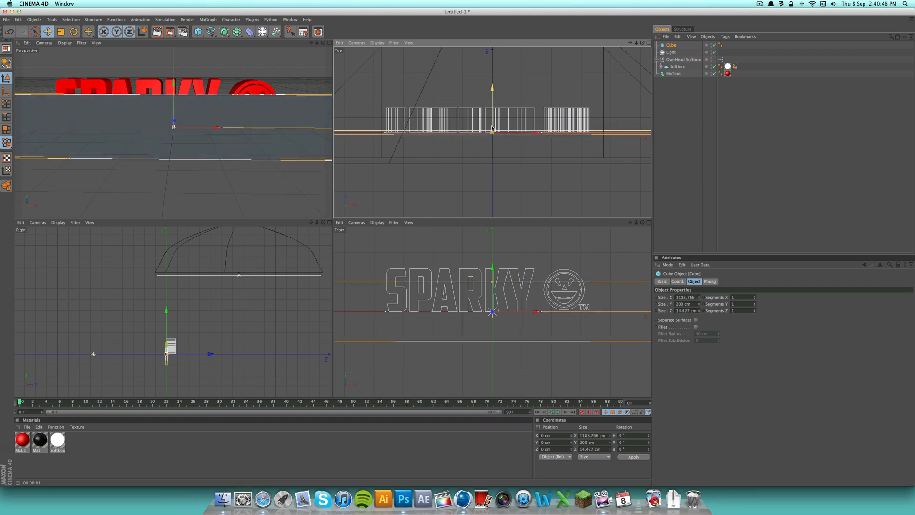
left_click_drag(492, 129, 492, 49)
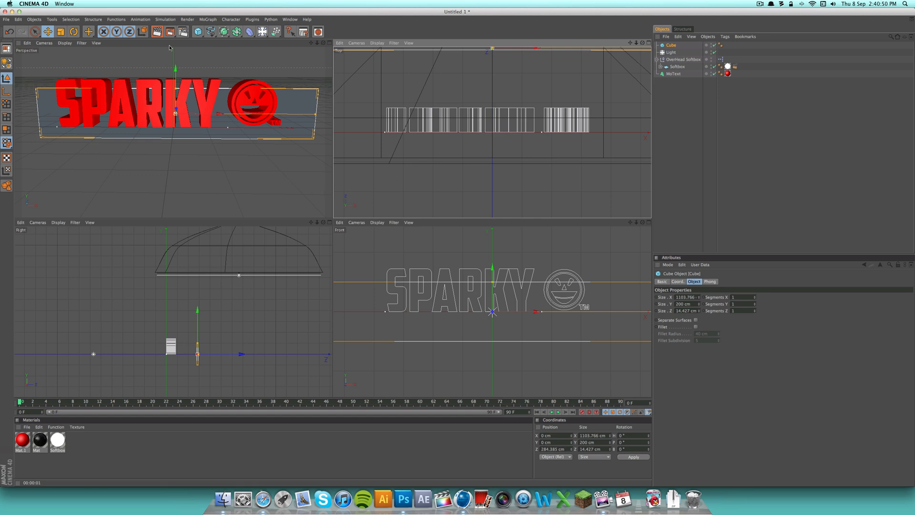
left_click_drag(177, 90, 176, 89)
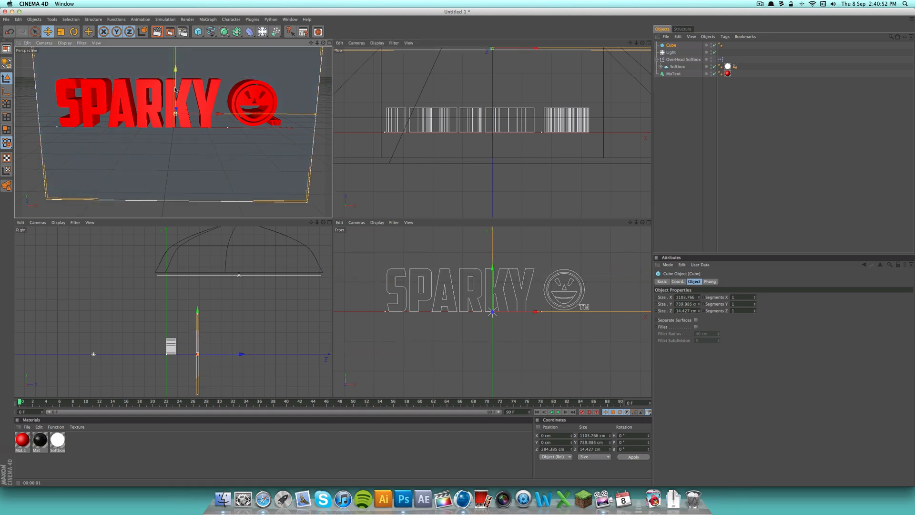
Step: Maximize the perspective view and run a quick preview render of the backdrop, then stop it
left_click(328, 43)
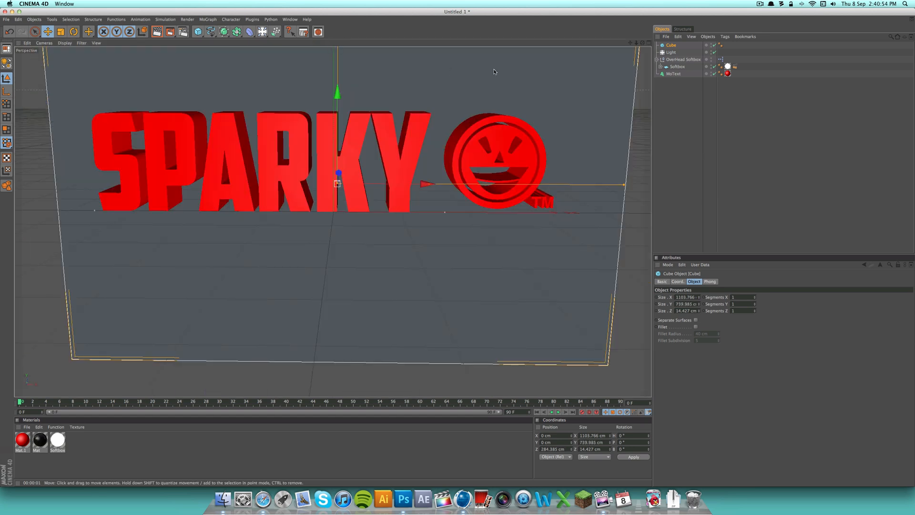
left_click(157, 32)
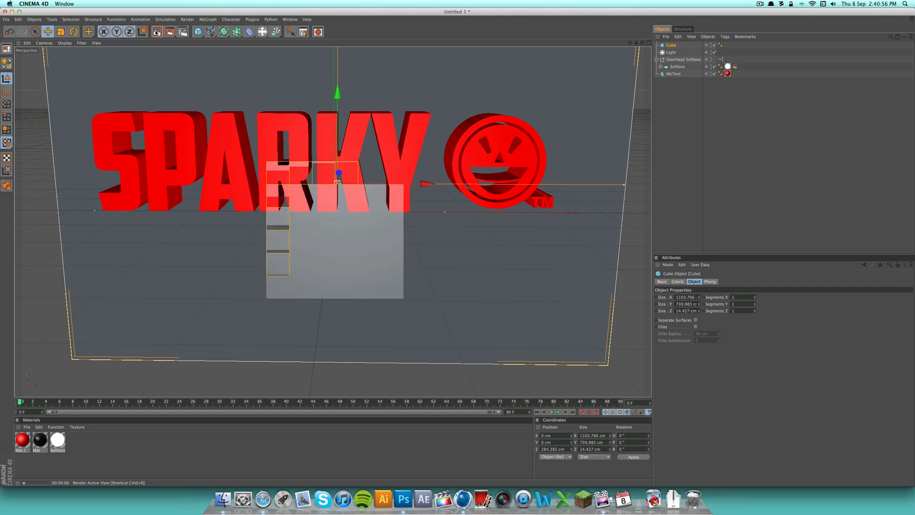
left_click(157, 31)
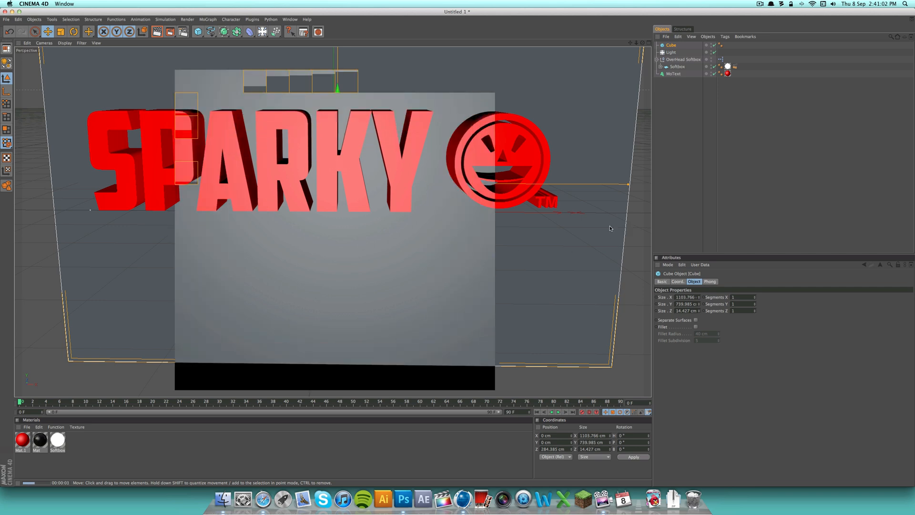
left_click(745, 190)
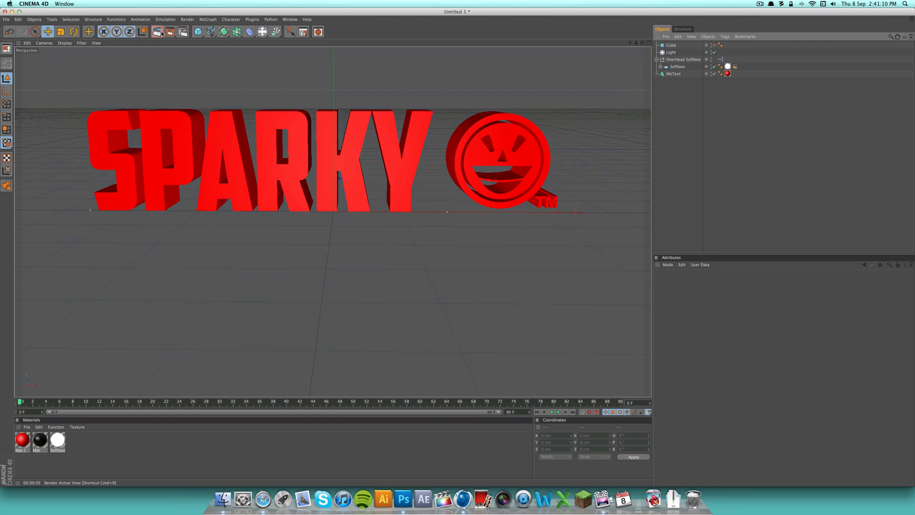
key("ctrl+r")
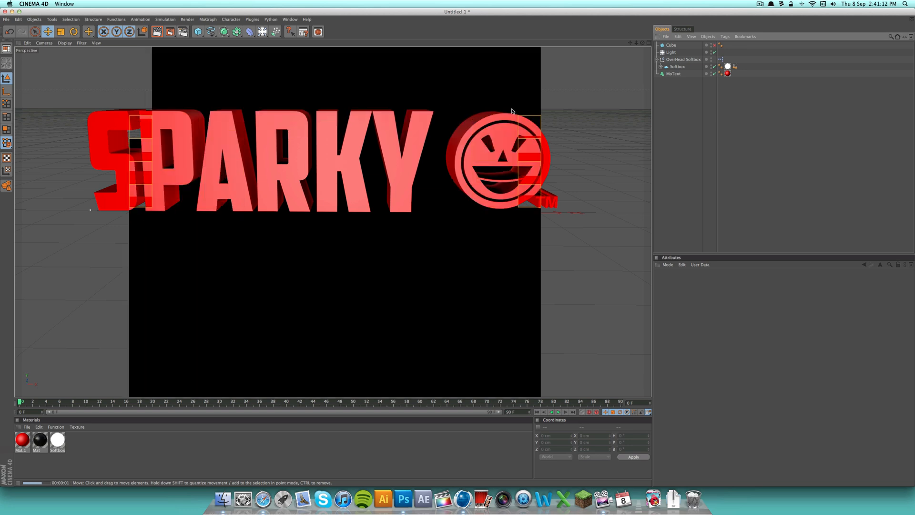
left_click(729, 158)
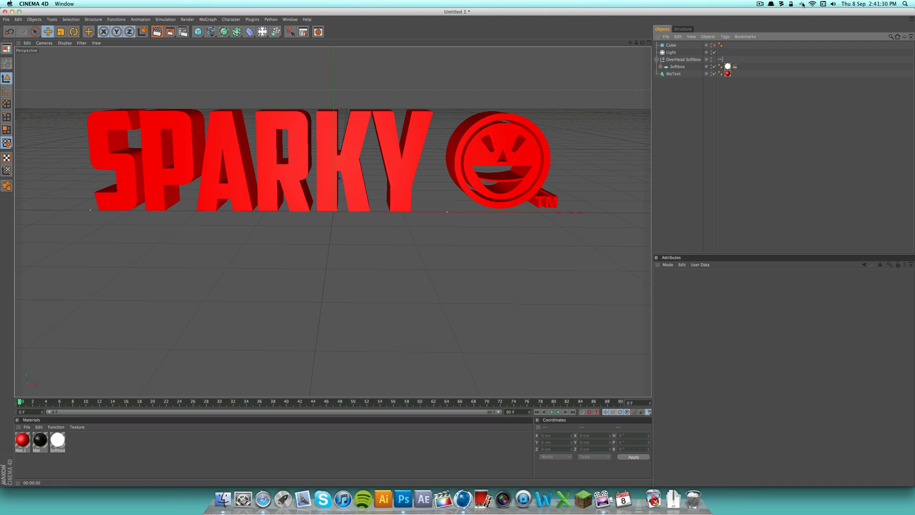
left_click(758, 5)
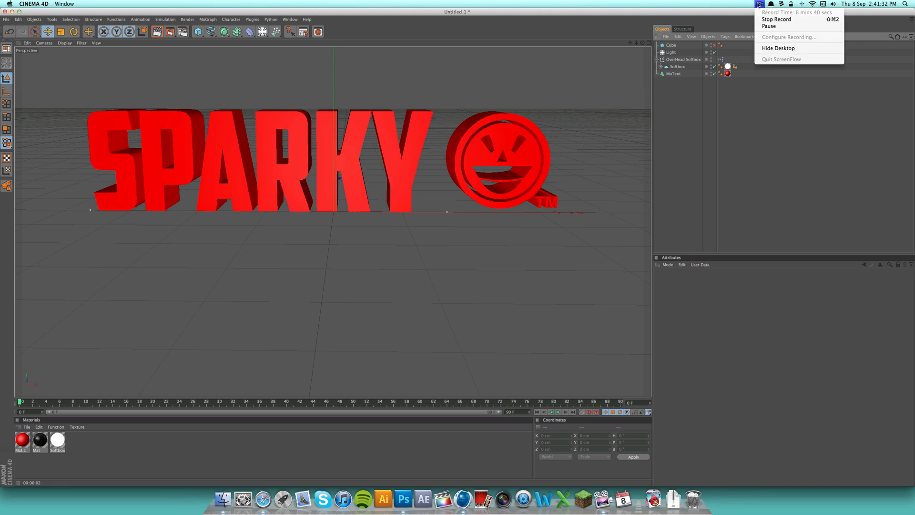